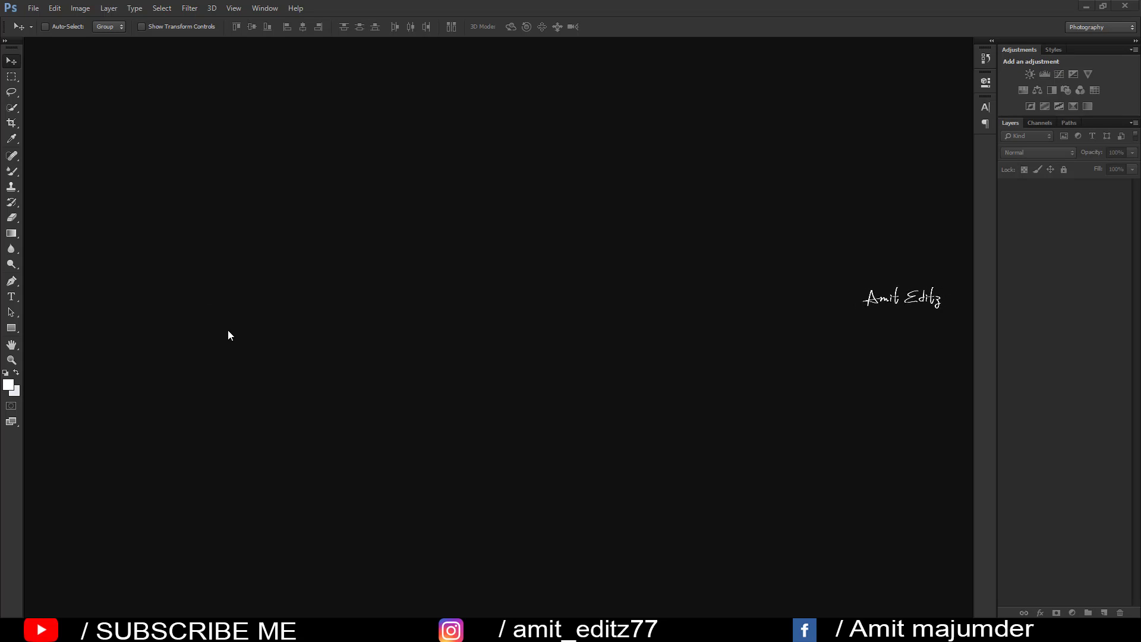
Open the ghjghj copyee photo and dock it to fill the workspace.
left_click(33, 9)
left_click(51, 33)
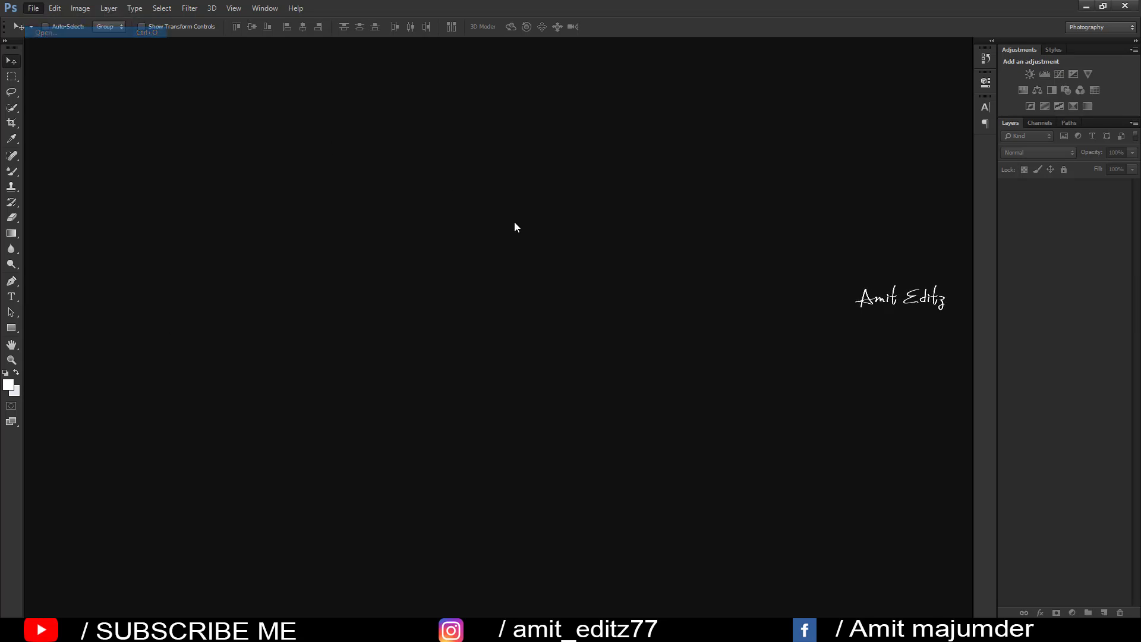
left_click(358, 238)
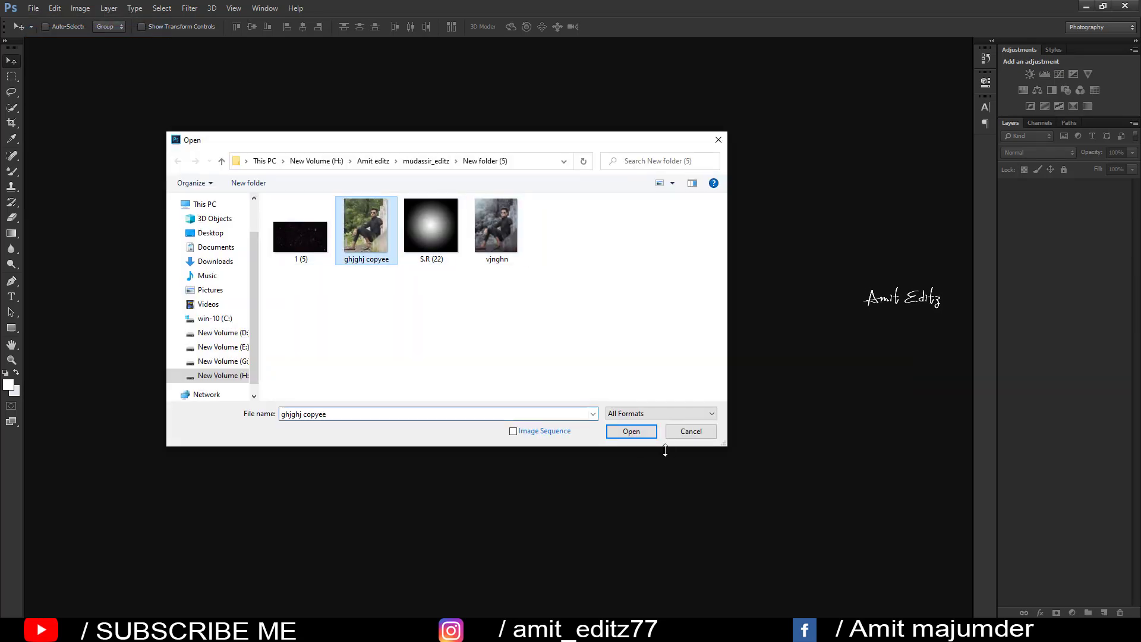
left_click(630, 432)
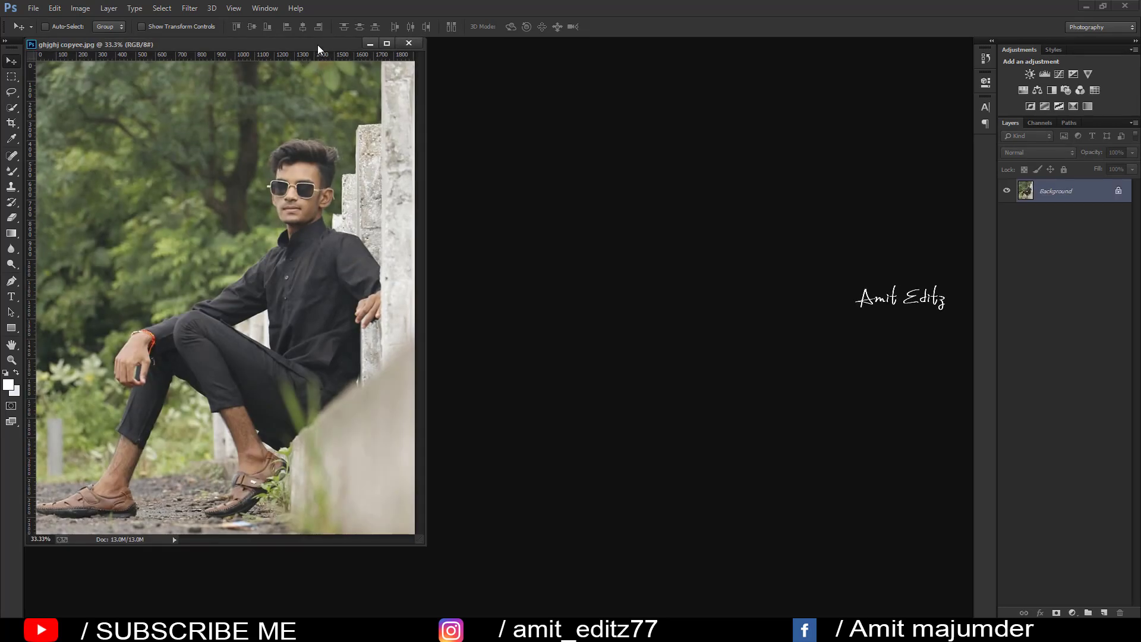
left_click_drag(317, 44, 386, 44)
Duplicate the Background layer and apply Auto Contrast to the photo.
left_click_drag(1068, 202, 1104, 613)
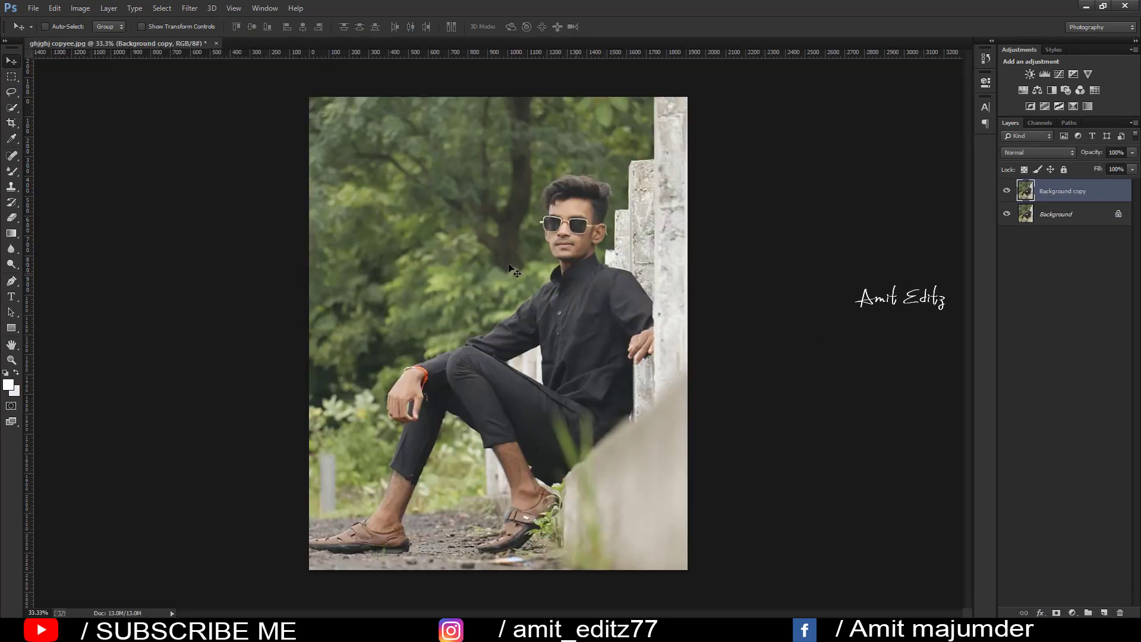
left_click(81, 9)
left_click(92, 66)
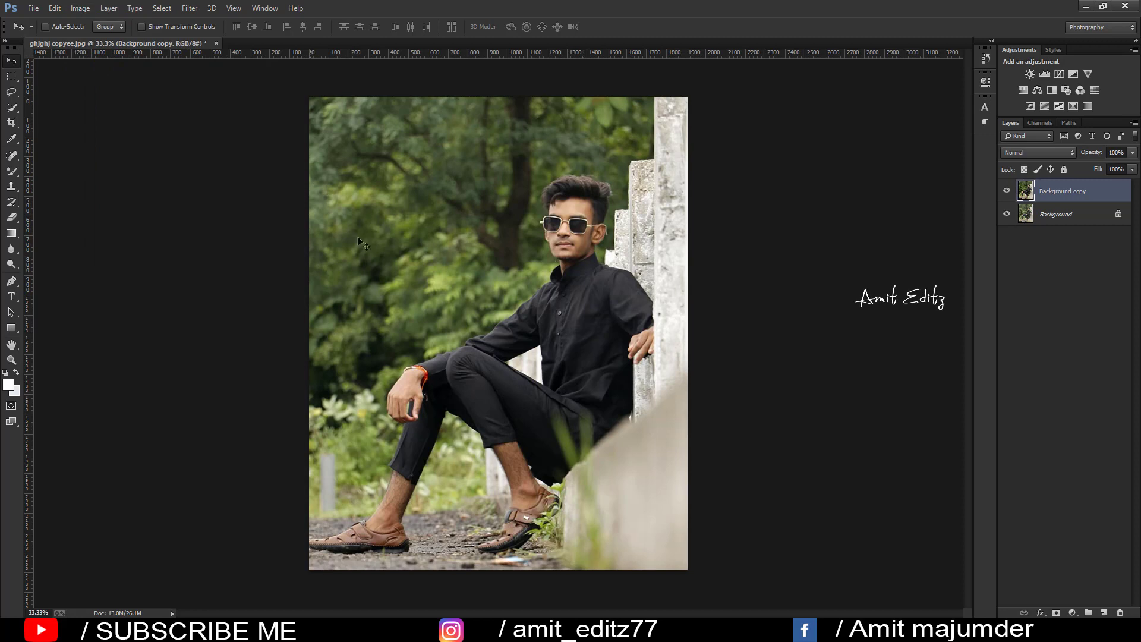
Make a second Background copy, hide the original Background, and select Background copy 2.
left_click(189, 8)
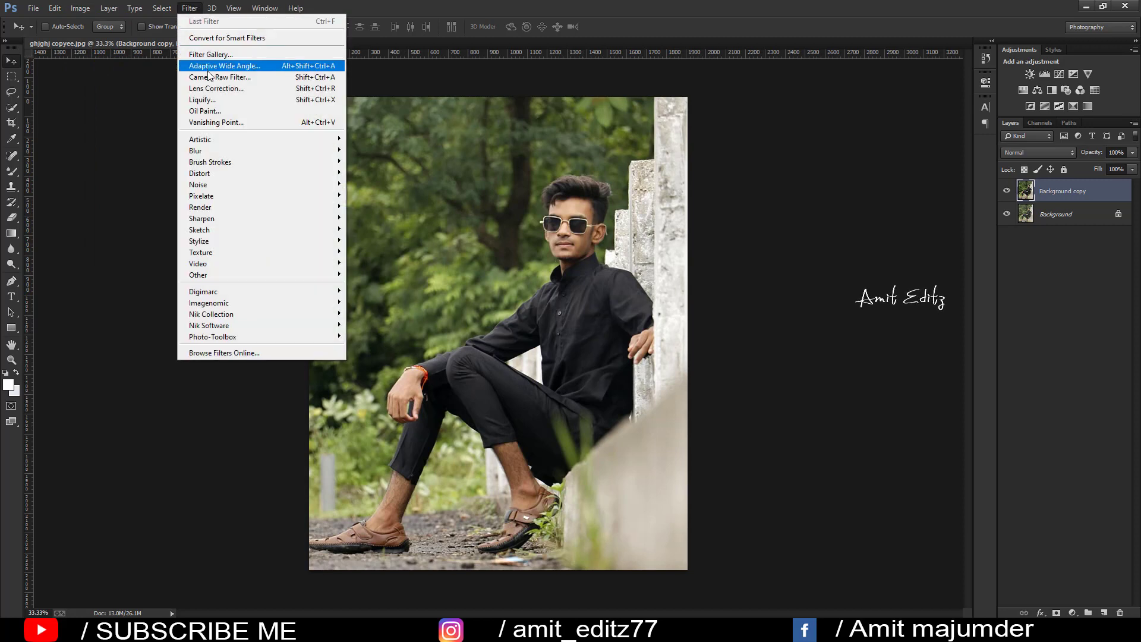
left_click(237, 77)
left_click_drag(1104, 200, 1104, 612)
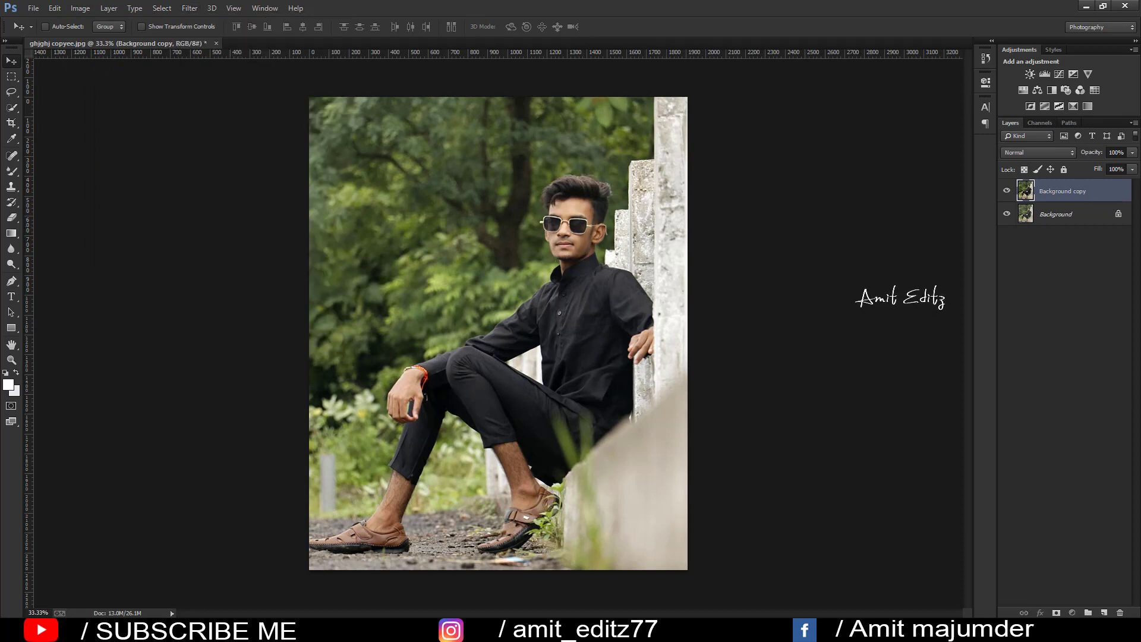
left_click(189, 8)
left_click(1040, 242)
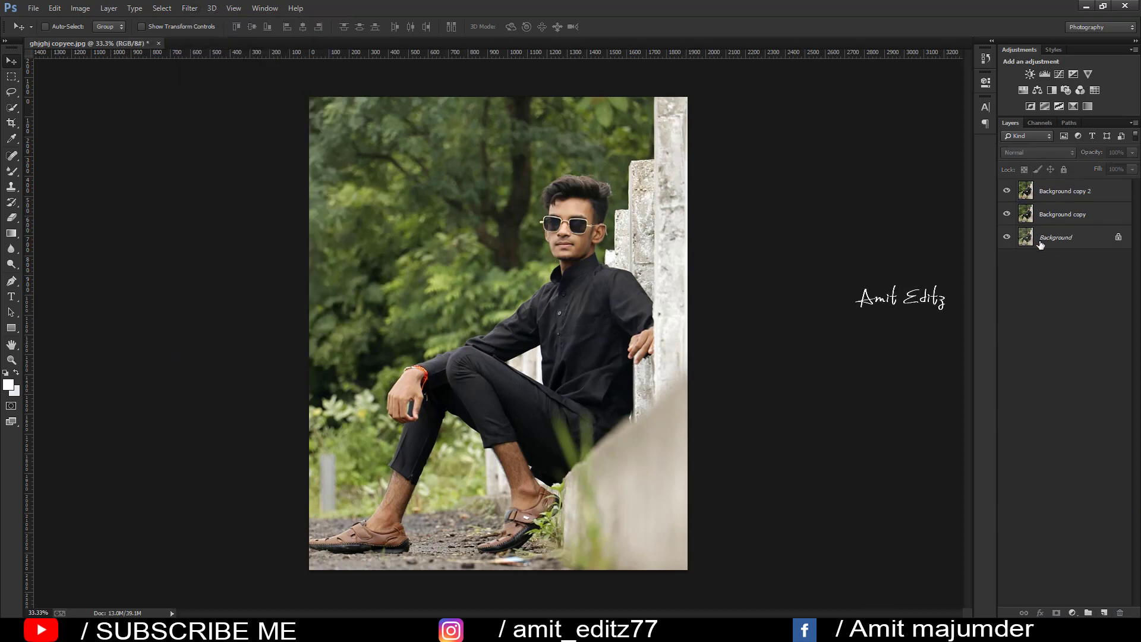
left_click(1058, 192)
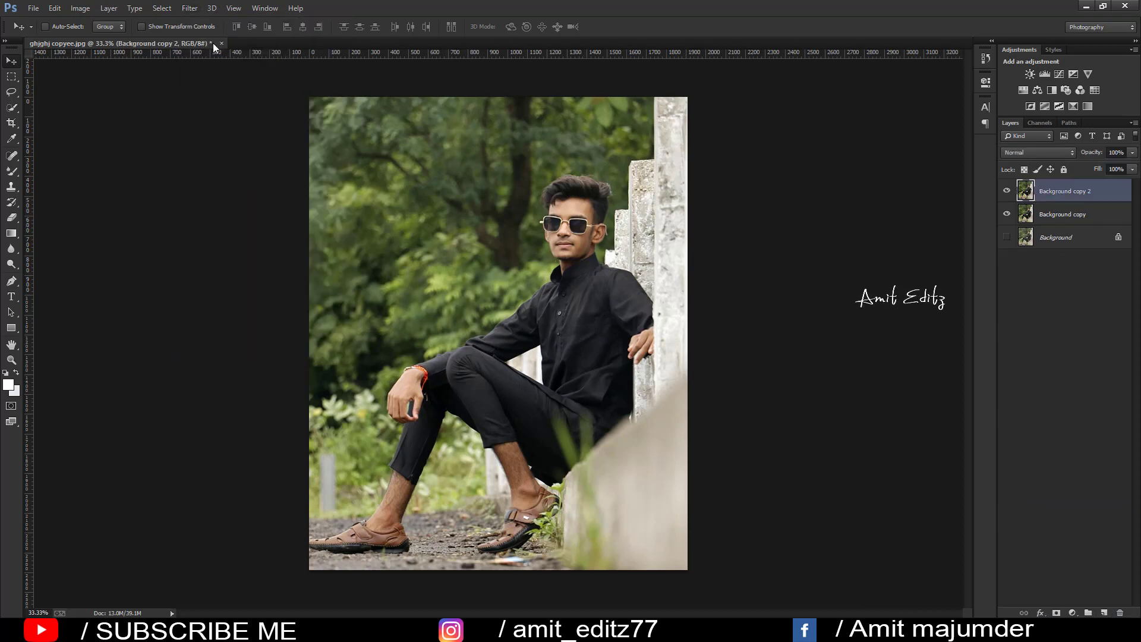
left_click(189, 8)
In Camera Raw Basic, set Contrast +8, Whites -100 and Blacks +5.
left_click(212, 78)
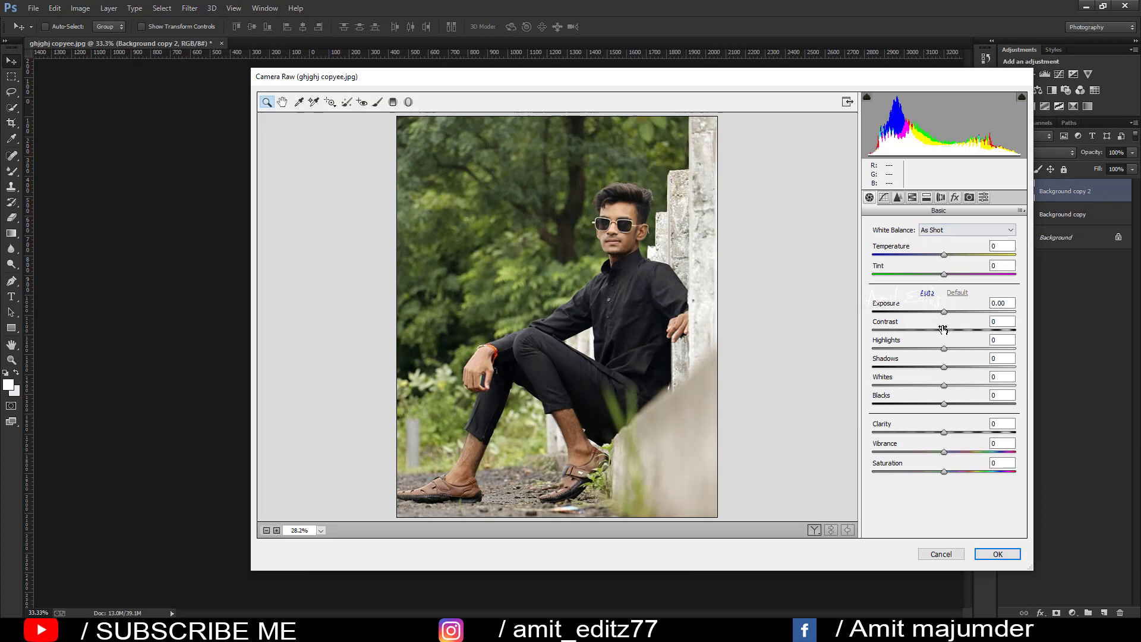
left_click_drag(944, 330, 948, 330)
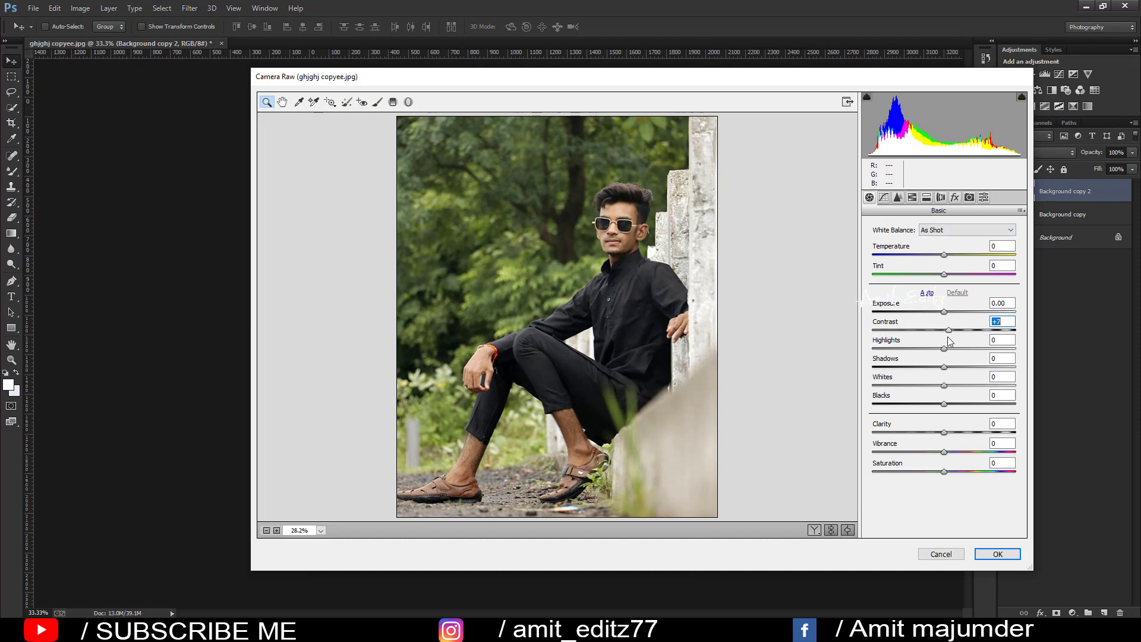
left_click_drag(944, 385, 853, 379)
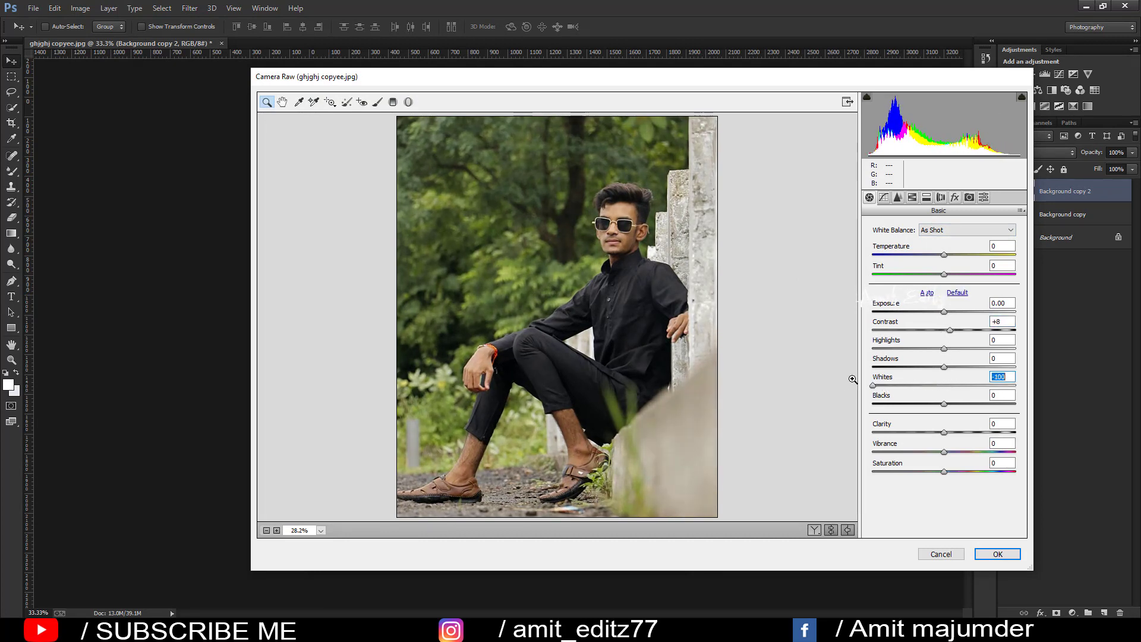
left_click_drag(943, 405, 947, 452)
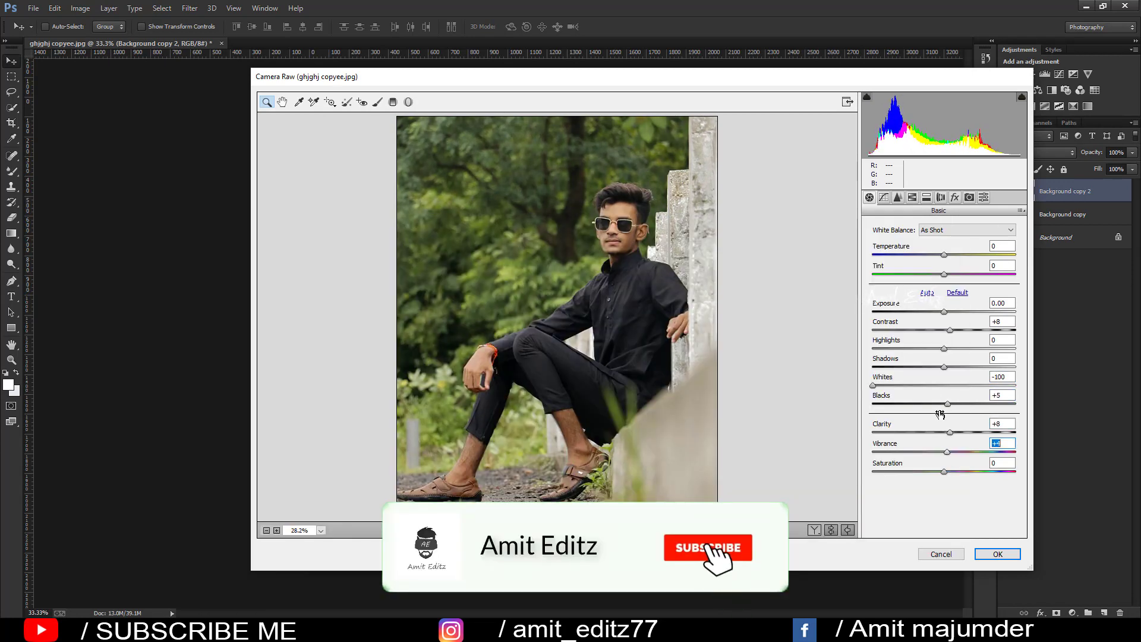
left_click(912, 197)
Drop Yellows and Greens saturation to -100 and set split-toning highlights hue 135.
left_click_drag(944, 321, 847, 323)
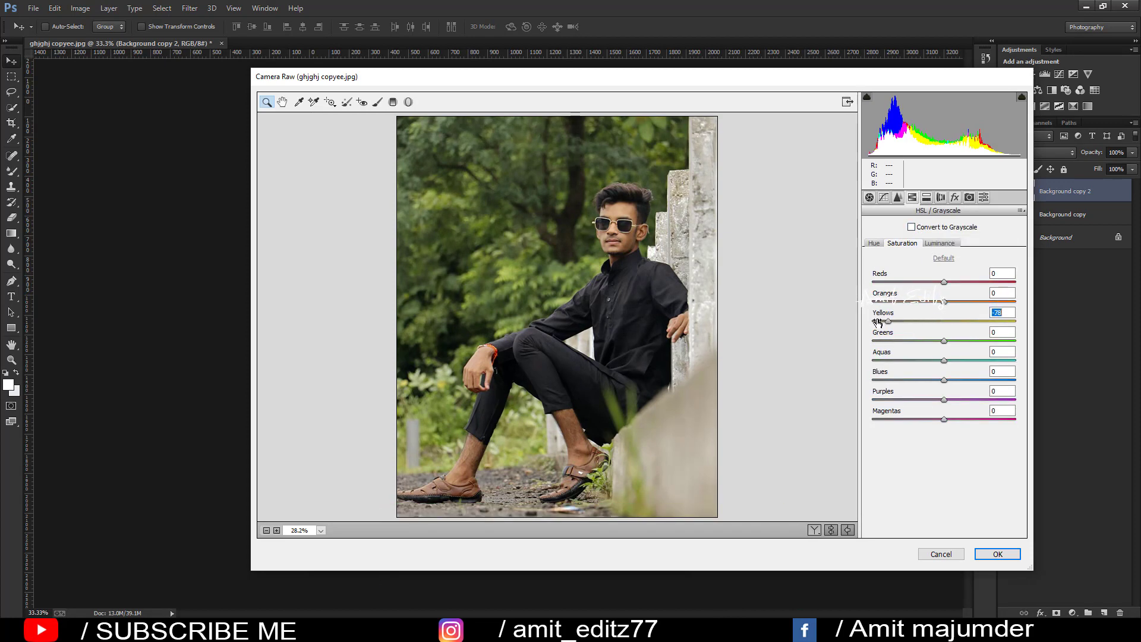
left_click_drag(944, 340, 845, 343)
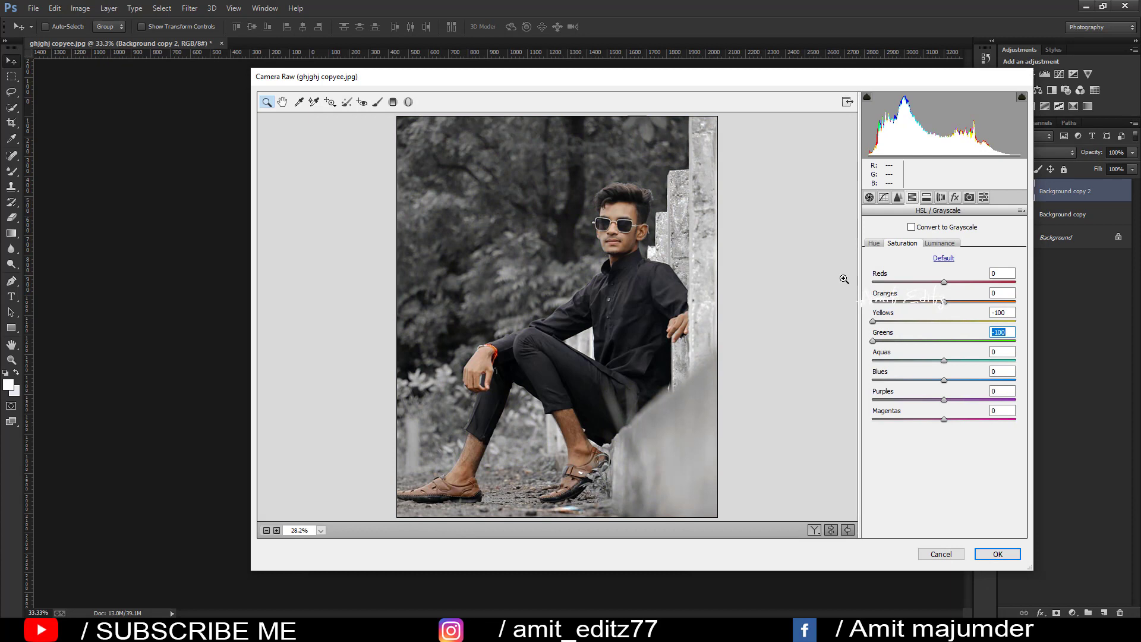
left_click(927, 197)
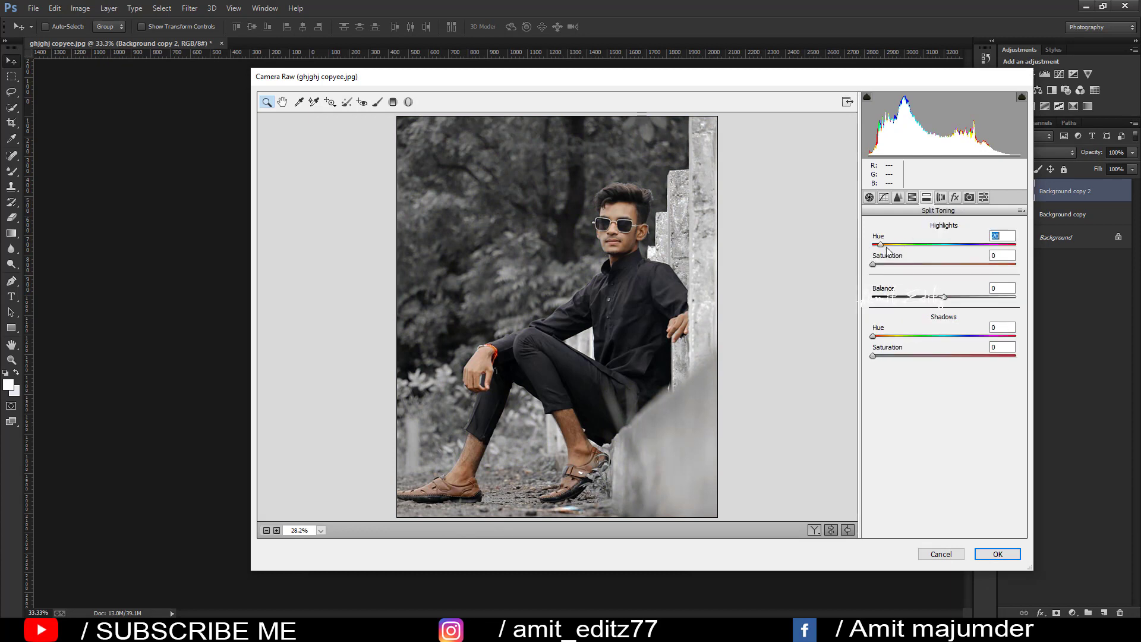
mouse_move(873, 245)
left_mouse_down()
mouse_move(922, 245)
mouse_move(881, 264)
left_mouse_up()
Shift the Camera Calibration blue and green primary hues.
left_click(969, 197)
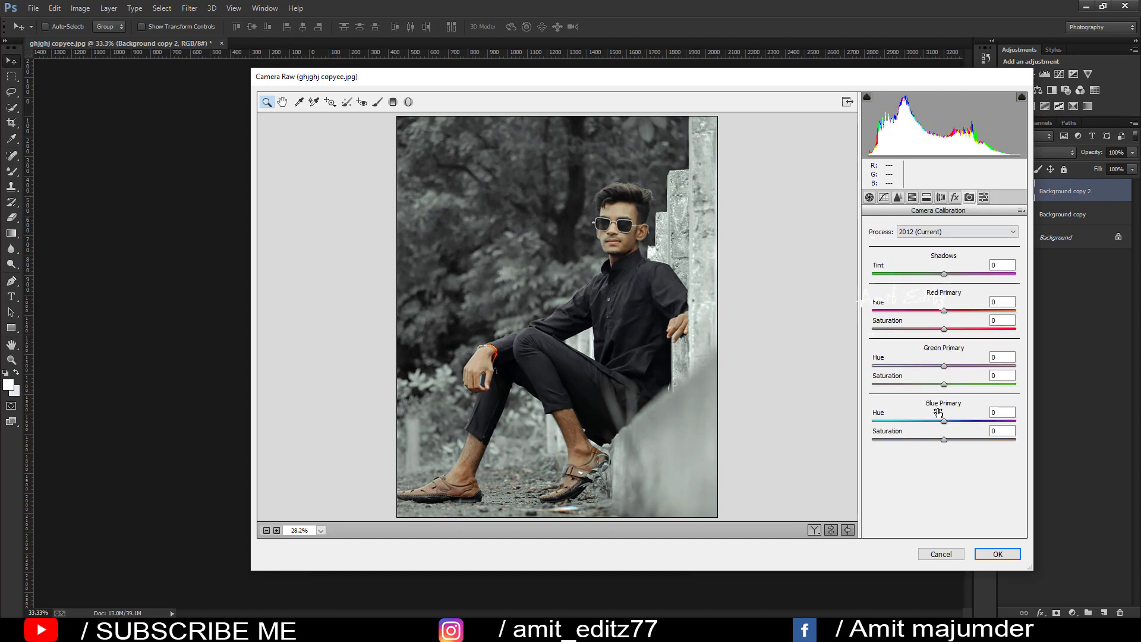
left_click_drag(944, 421, 918, 421)
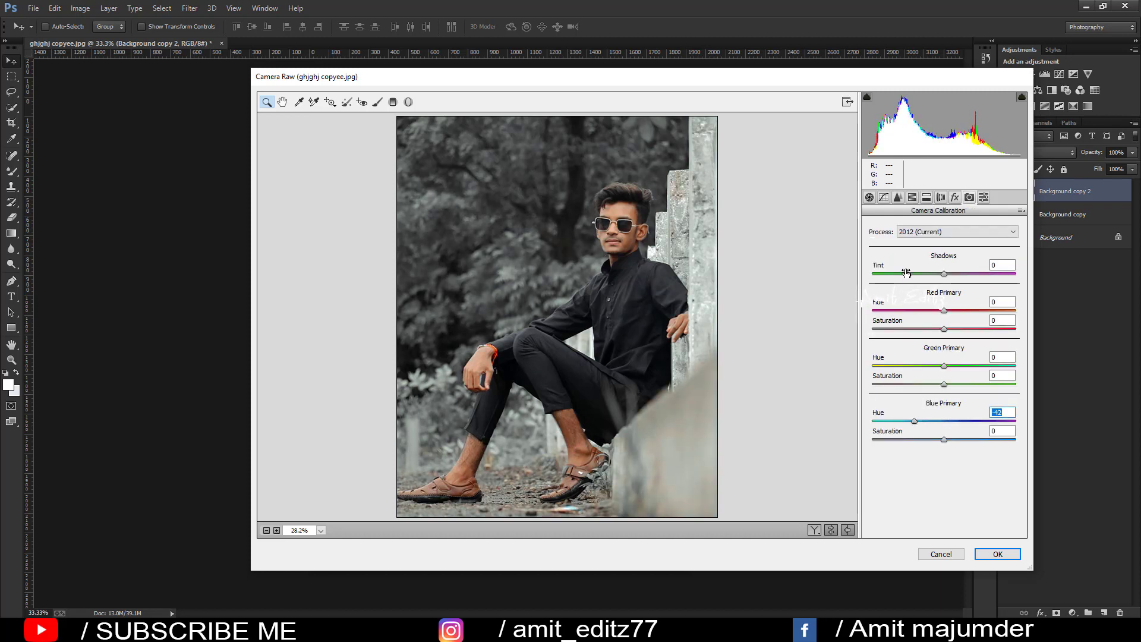
mouse_move(944, 365)
left_mouse_down()
mouse_move(906, 365)
mouse_move(988, 365)
mouse_move(960, 365)
left_mouse_up()
Raise Yellows luminance to +40 and brighten the Oranges luminance.
left_click(927, 198)
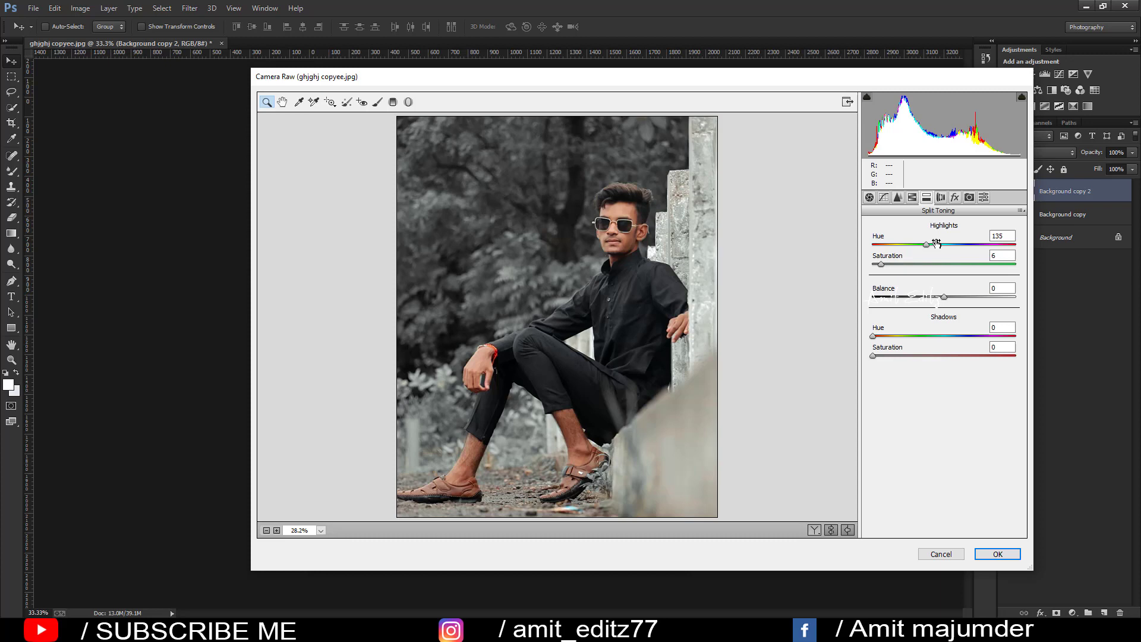
left_click(912, 198)
left_click(941, 243)
mouse_move(944, 321)
left_mouse_down()
mouse_move(995, 319)
mouse_move(972, 315)
left_mouse_up()
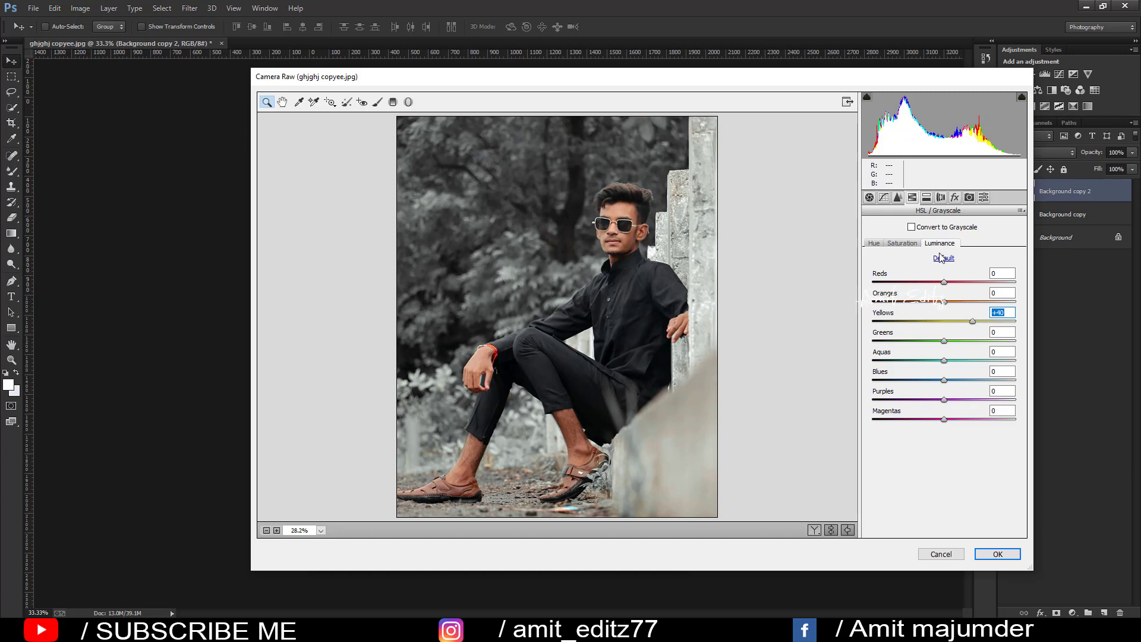
mouse_move(944, 301)
left_mouse_down()
mouse_move(972, 299)
mouse_move(961, 301)
left_mouse_up()
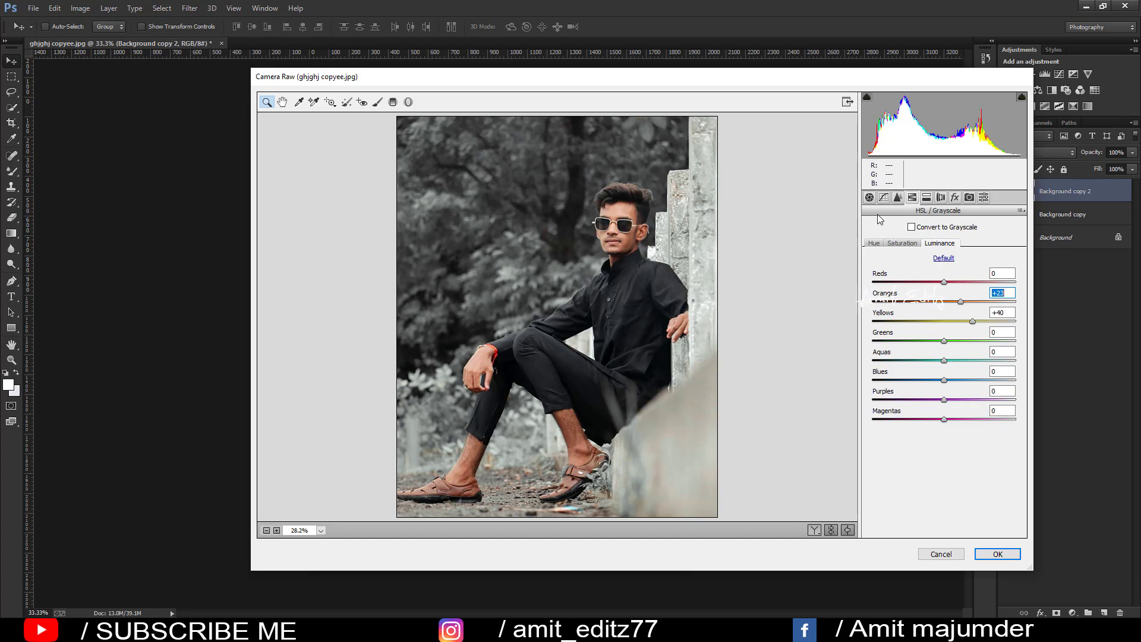
left_click(870, 198)
Keep temperature at zero, set Tint -10, and adjust the highlight split-toning saturation.
left_click_drag(944, 255, 940, 254)
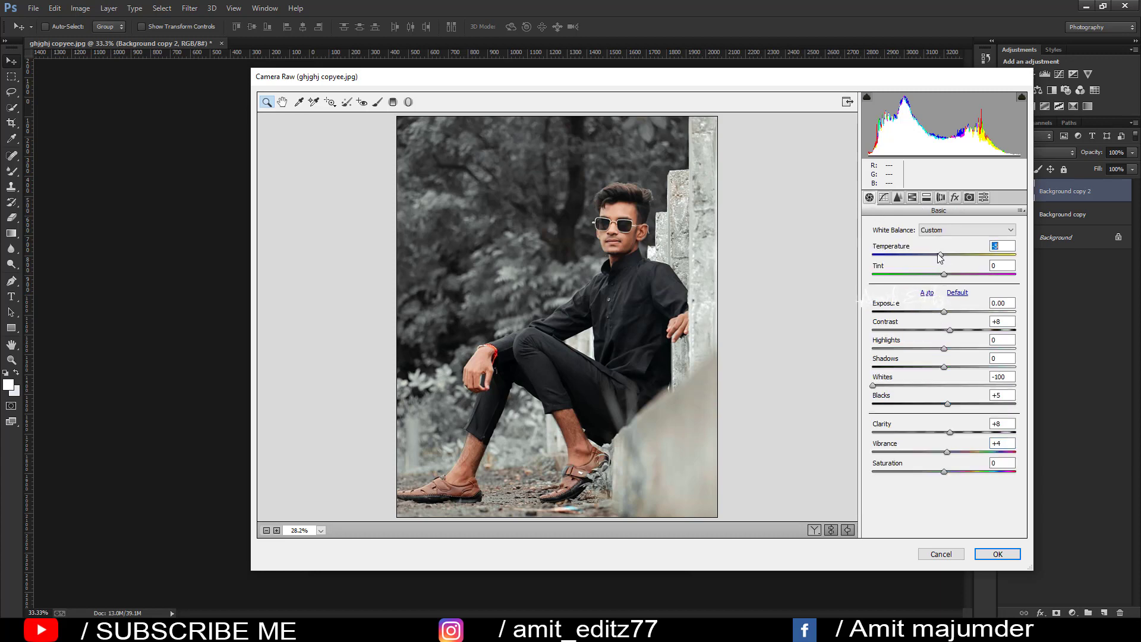
double_click(940, 254)
left_click_drag(944, 274, 936, 275)
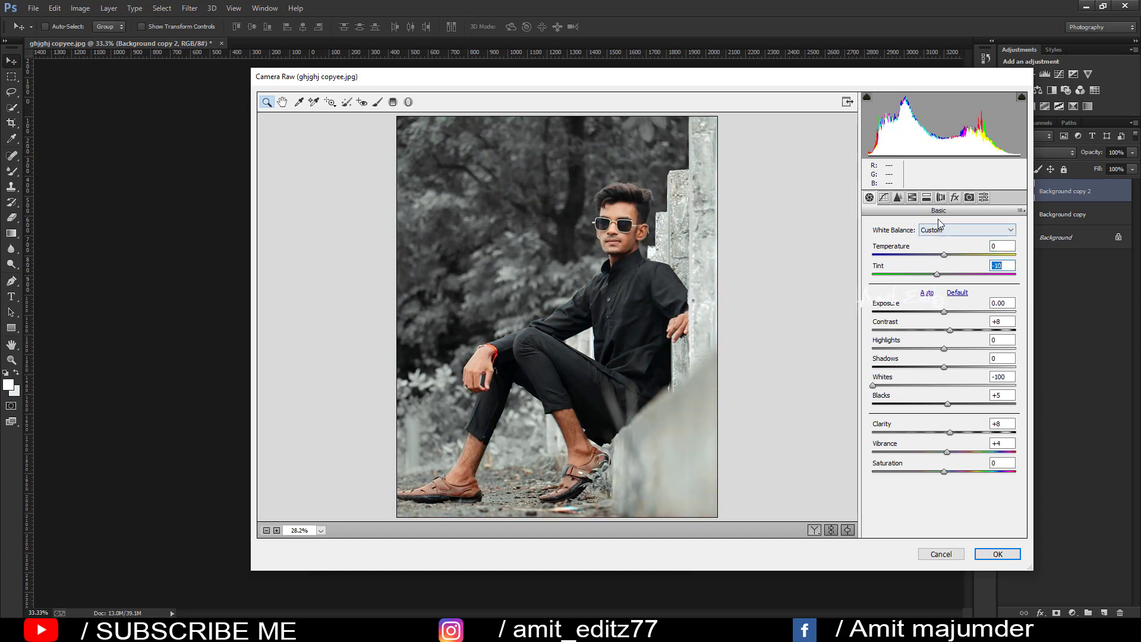
left_click(941, 197)
mouse_move(916, 244)
left_mouse_down()
mouse_move(926, 244)
mouse_move(889, 270)
left_mouse_up()
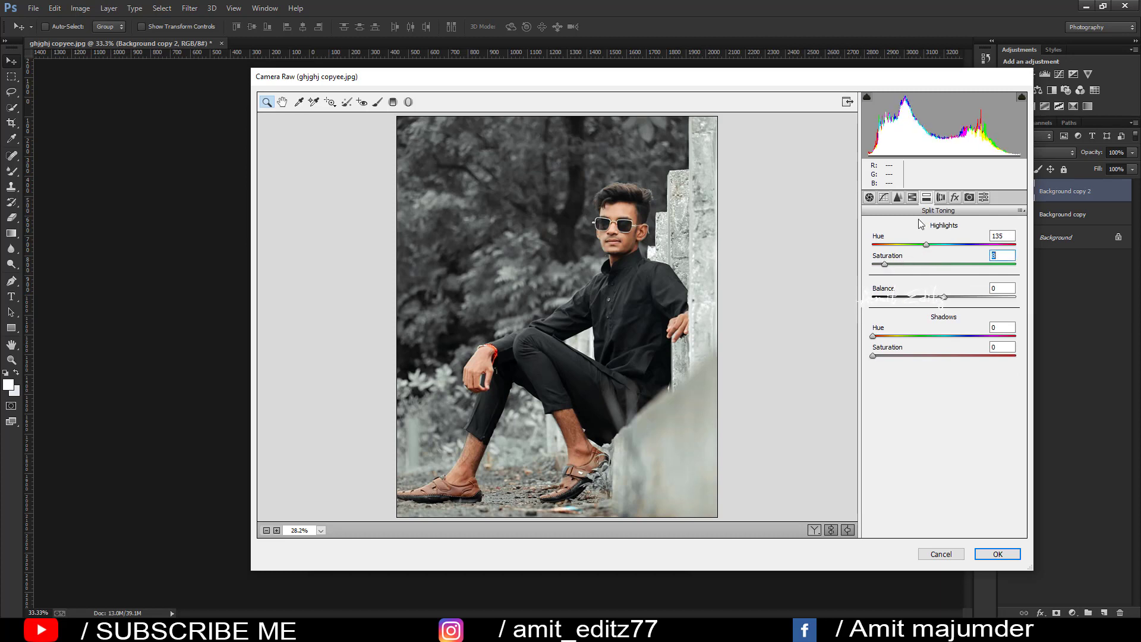
Set Oranges saturation -20, Sharpening amount 20 and Shadows +8.
left_click(912, 198)
left_click(904, 243)
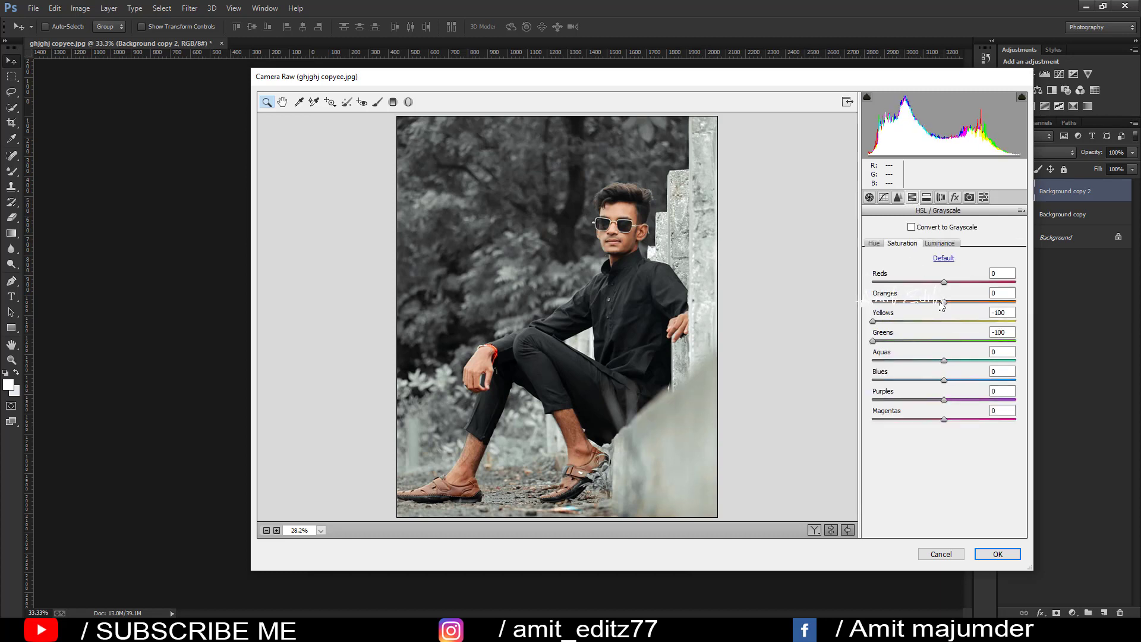
left_click_drag(943, 302, 931, 302)
left_click(898, 198)
left_click(892, 245)
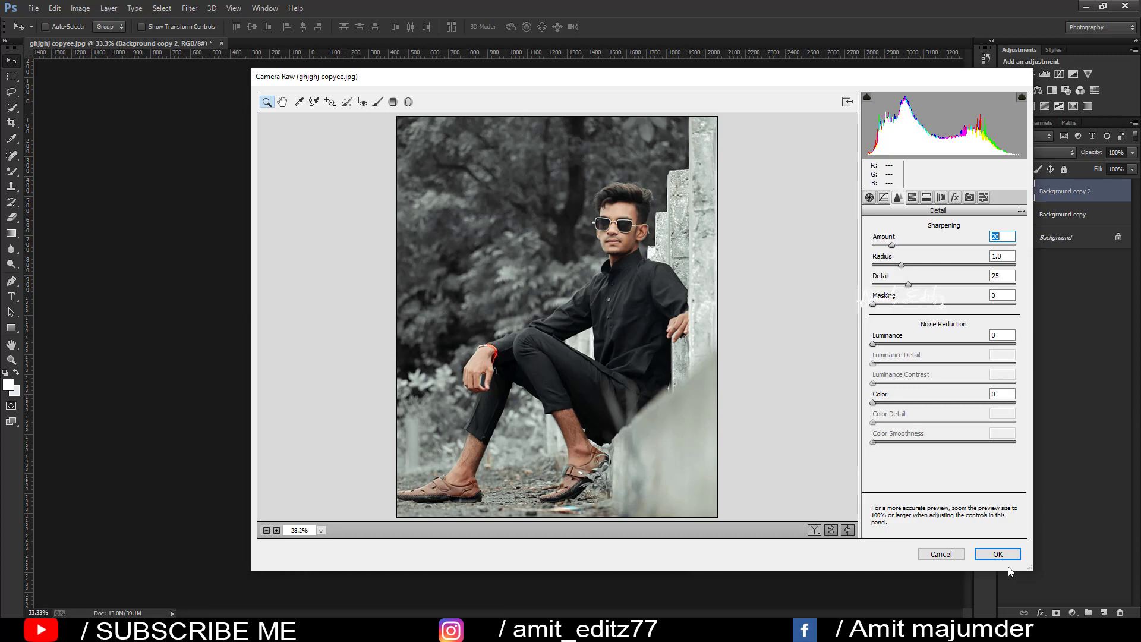
left_click(870, 198)
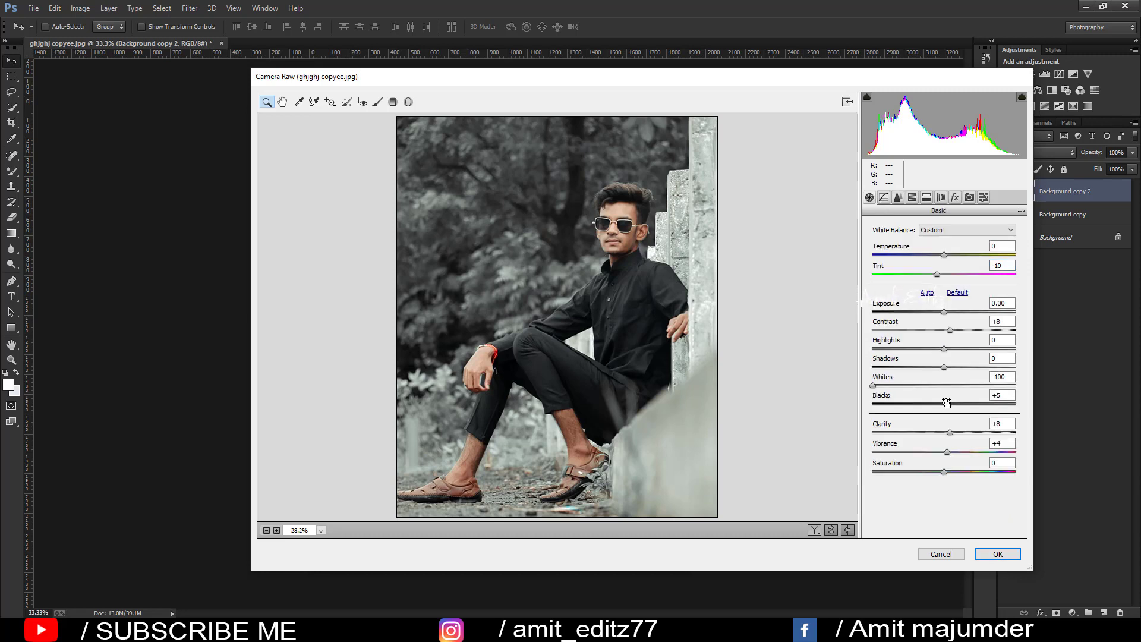
left_click_drag(944, 367, 957, 405)
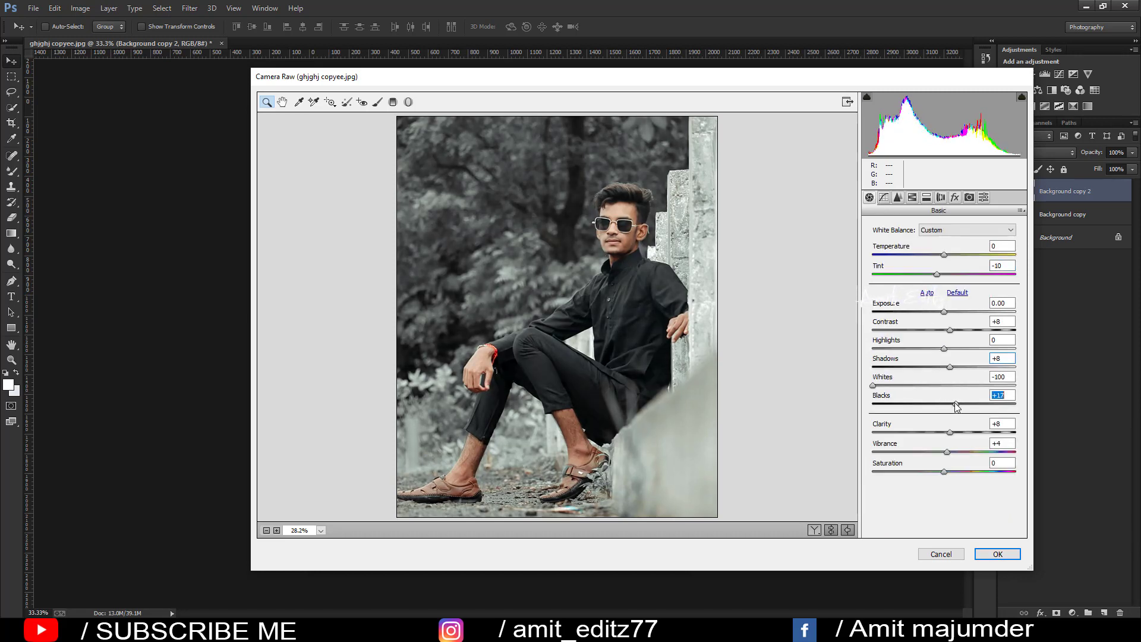
Commit the Camera Raw grade and duplicate the layer as Background copy 3.
left_click(997, 554)
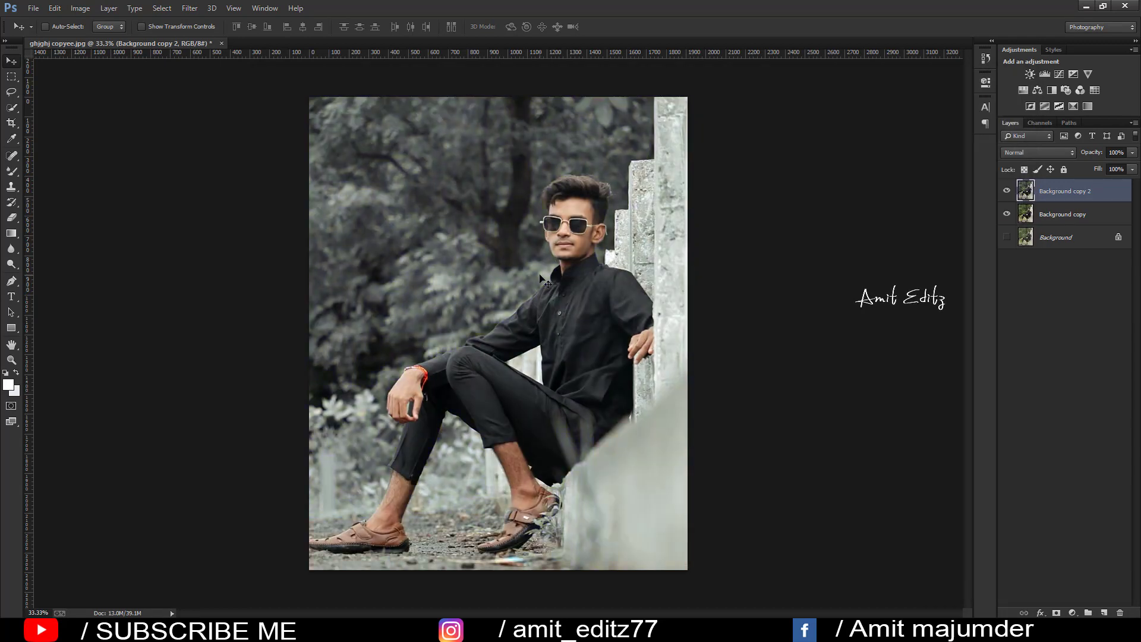
scroll(478, 242, "up", 2)
mouse_move(1064, 191)
left_mouse_down()
mouse_move(1113, 576)
mouse_move(1100, 608)
left_mouse_up()
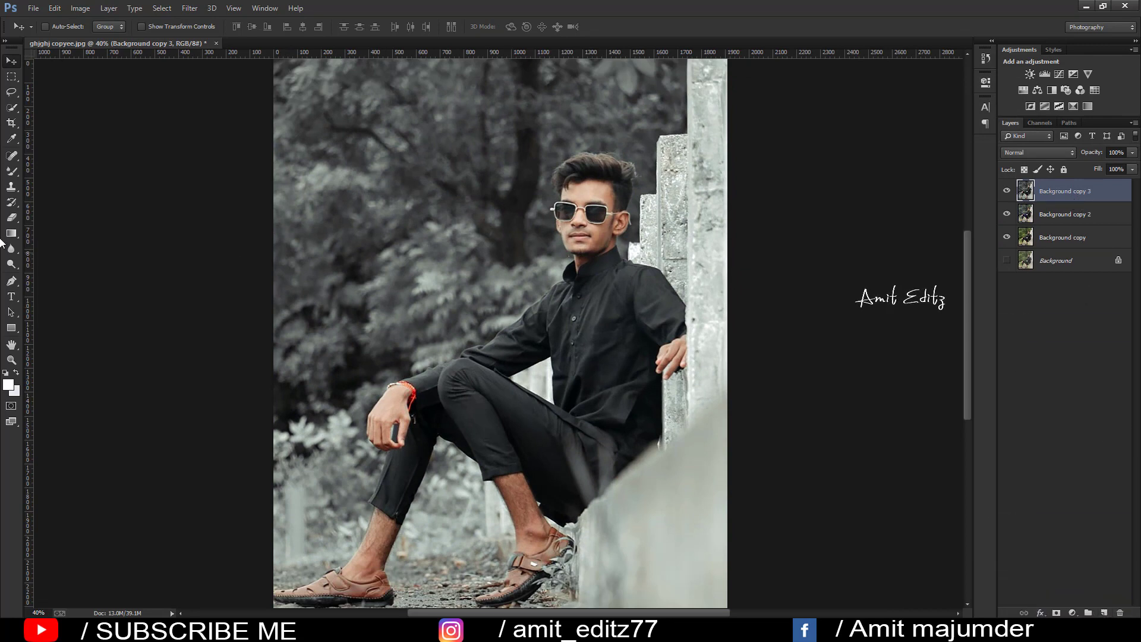
left_click(12, 170)
right_click(11, 170)
With the Mixer Brush, smooth the forehead and face skin using a smaller brush.
left_click(66, 204)
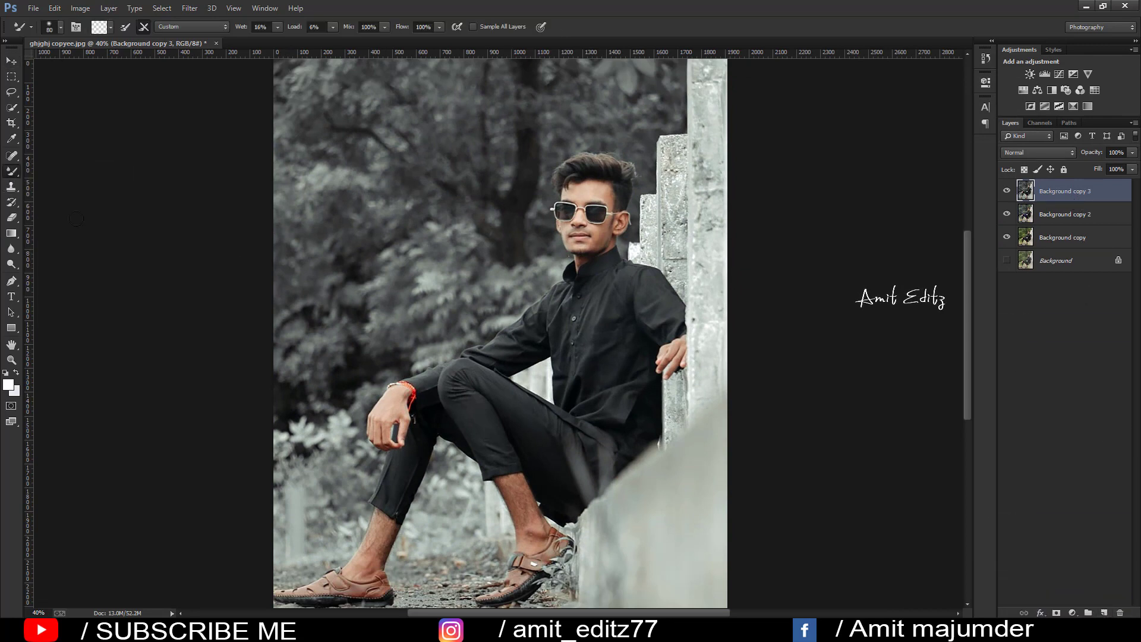
scroll(584, 183, "up", 2)
scroll(584, 183, "up", 3)
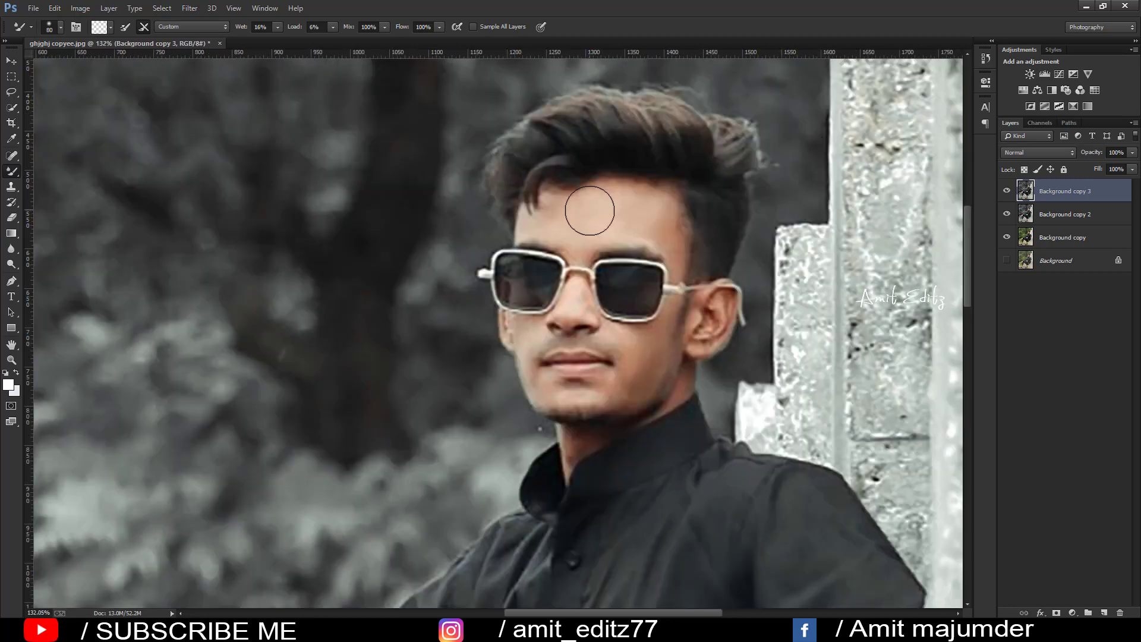
left_click_drag(591, 211, 567, 226)
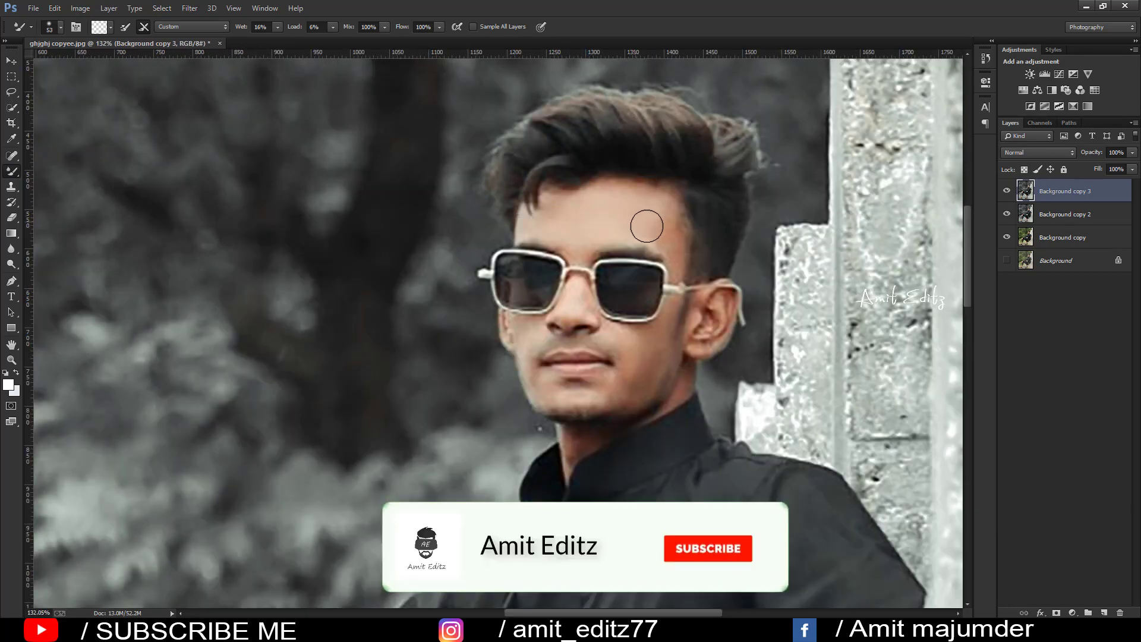
right_click(658, 230)
key("Escape")
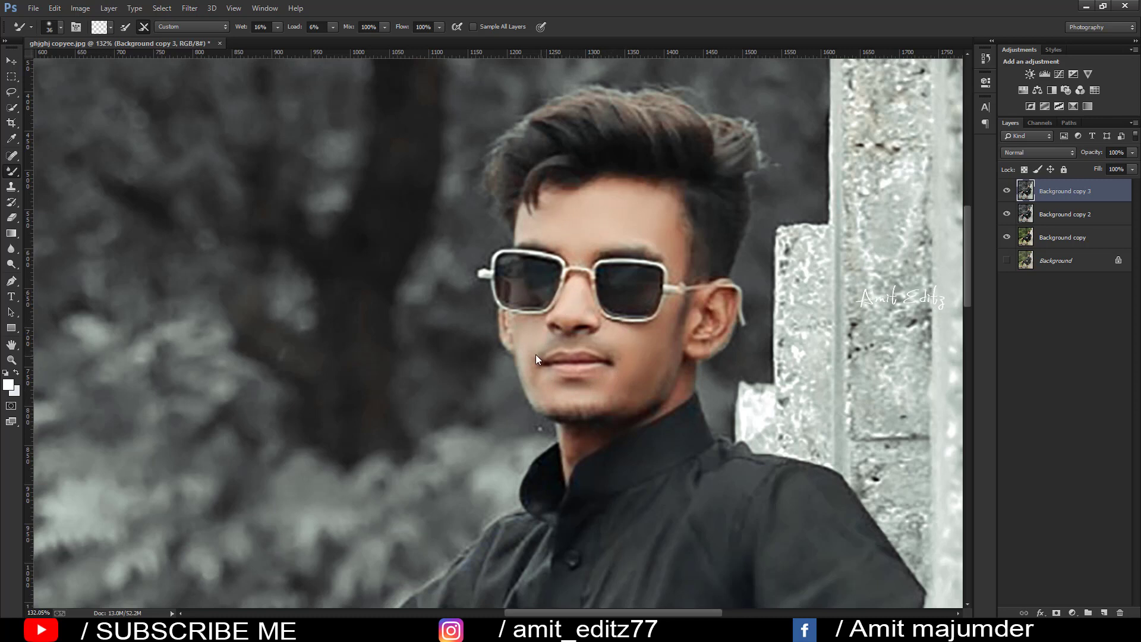
key("bracketleft")
key("bracketleft")
Blend the shirt, trousers, legs and feet with progressively larger brush sizes.
scroll(507, 323, "down", 1)
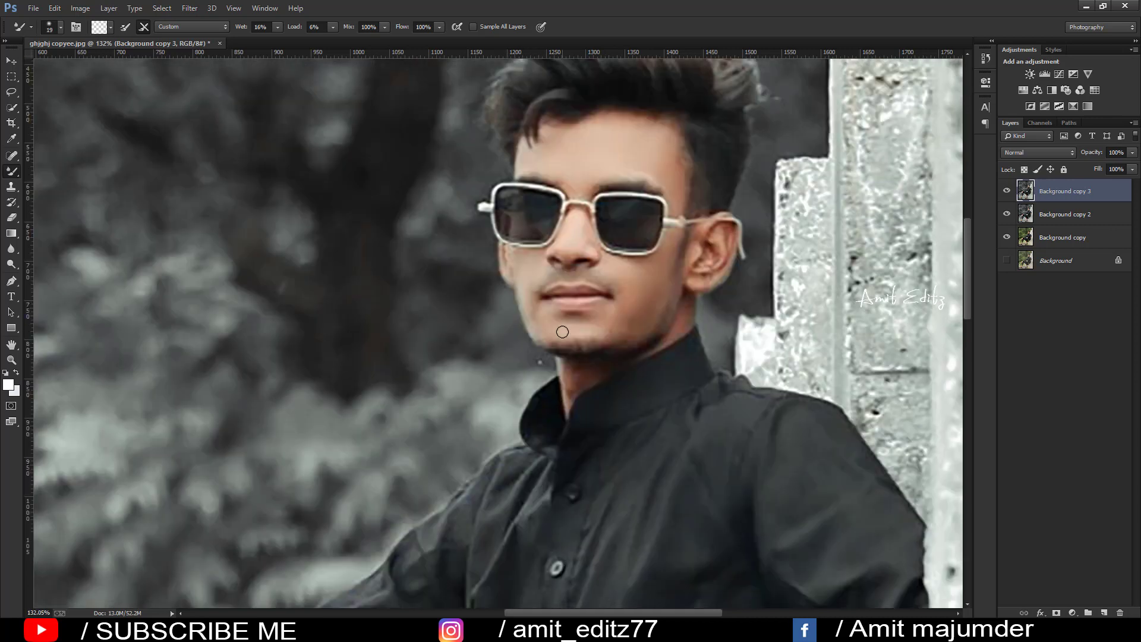
scroll(506, 323, "down", 1)
key("bracketright")
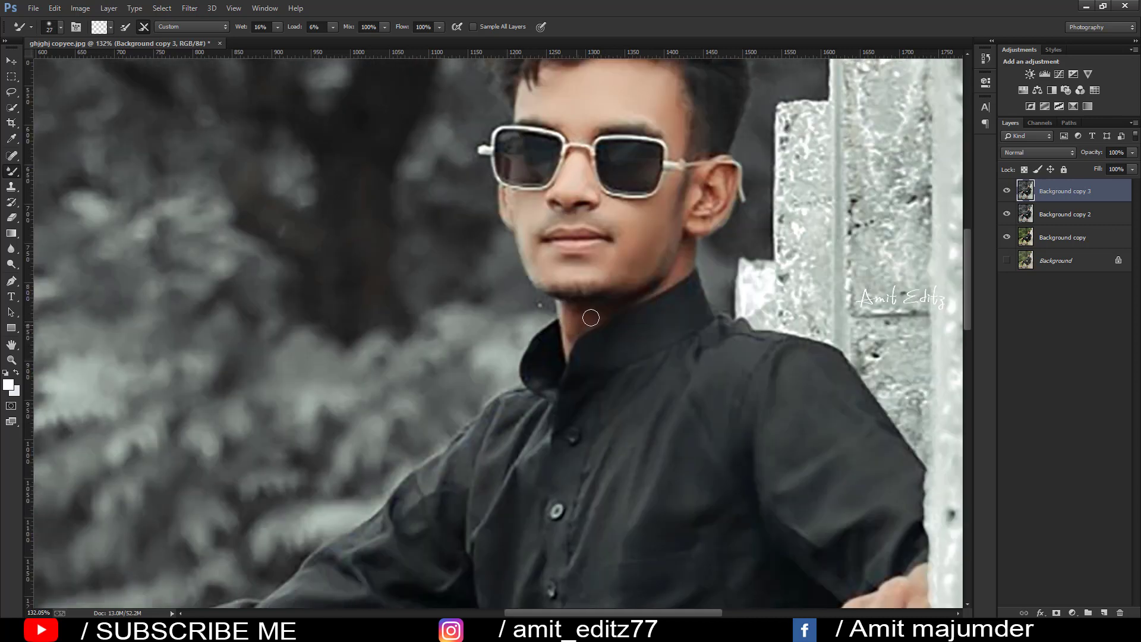
scroll(667, 278, "down", 3)
scroll(321, 437, "down", 1)
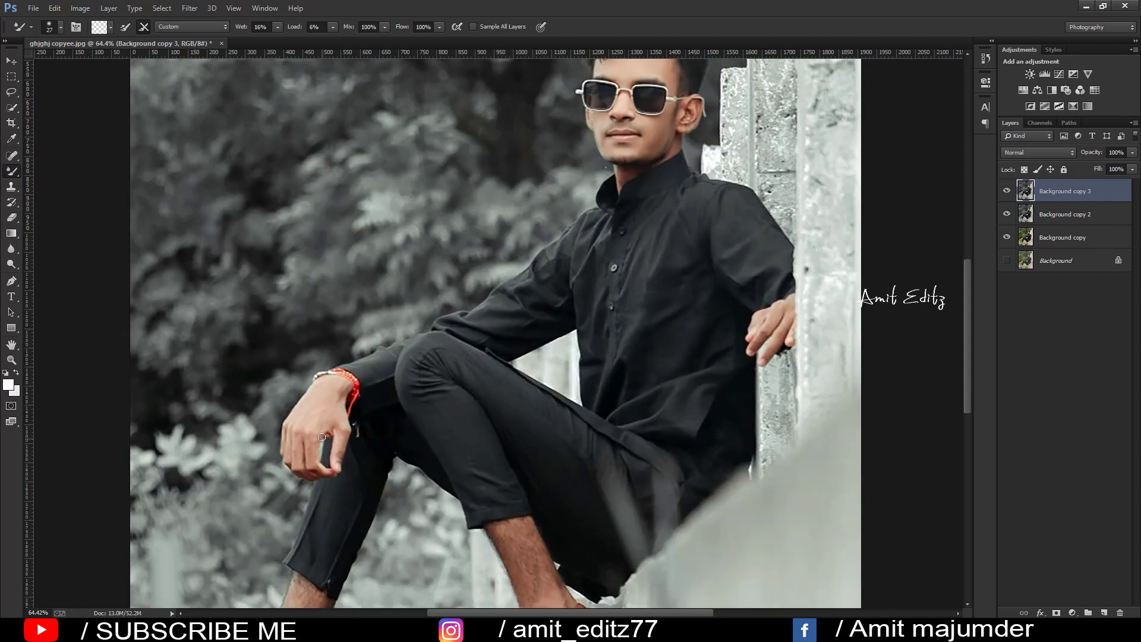
key("bracketright")
key("bracketright")
scroll(381, 454, "down", 2)
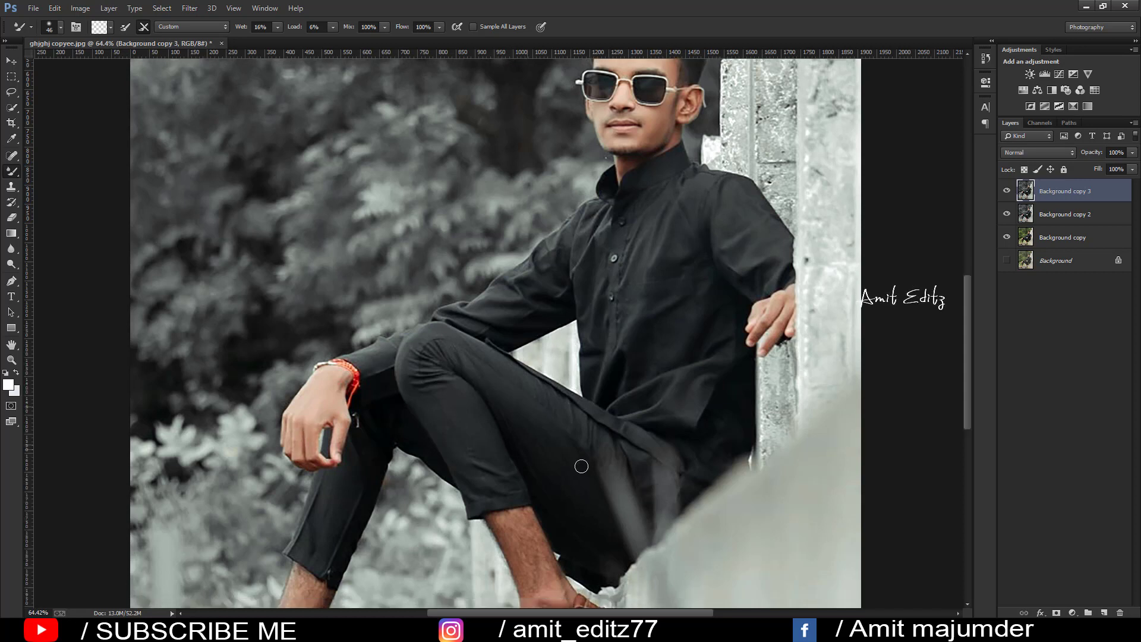
key("bracketright")
key("bracketright")
key("bracketright")
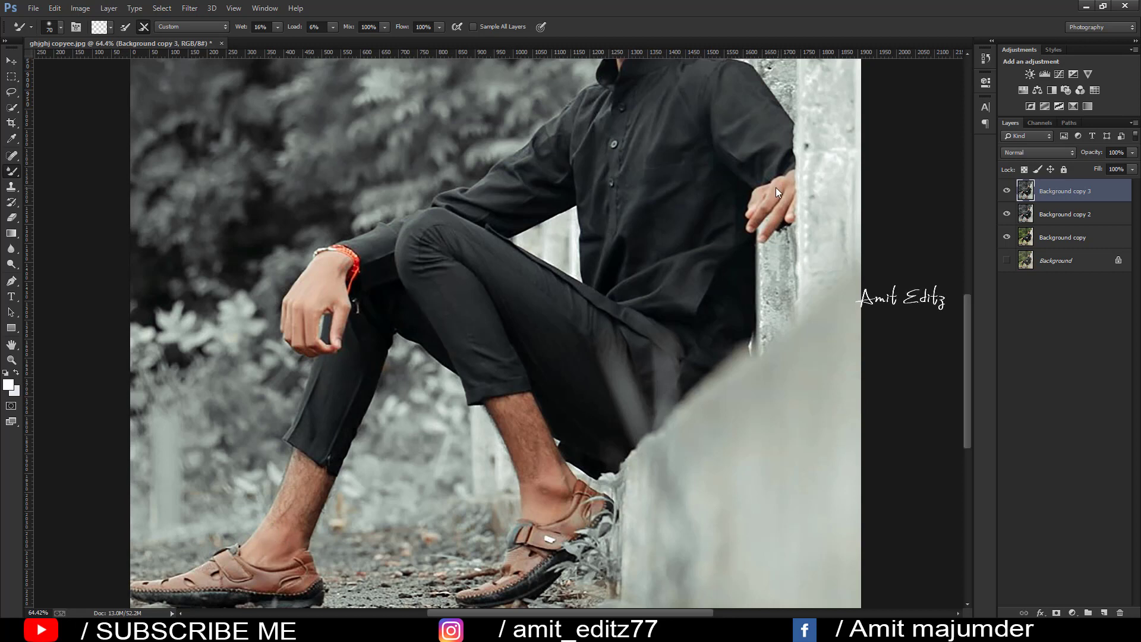
key("bracketleft")
key("bracketleft")
key("ctrl+0")
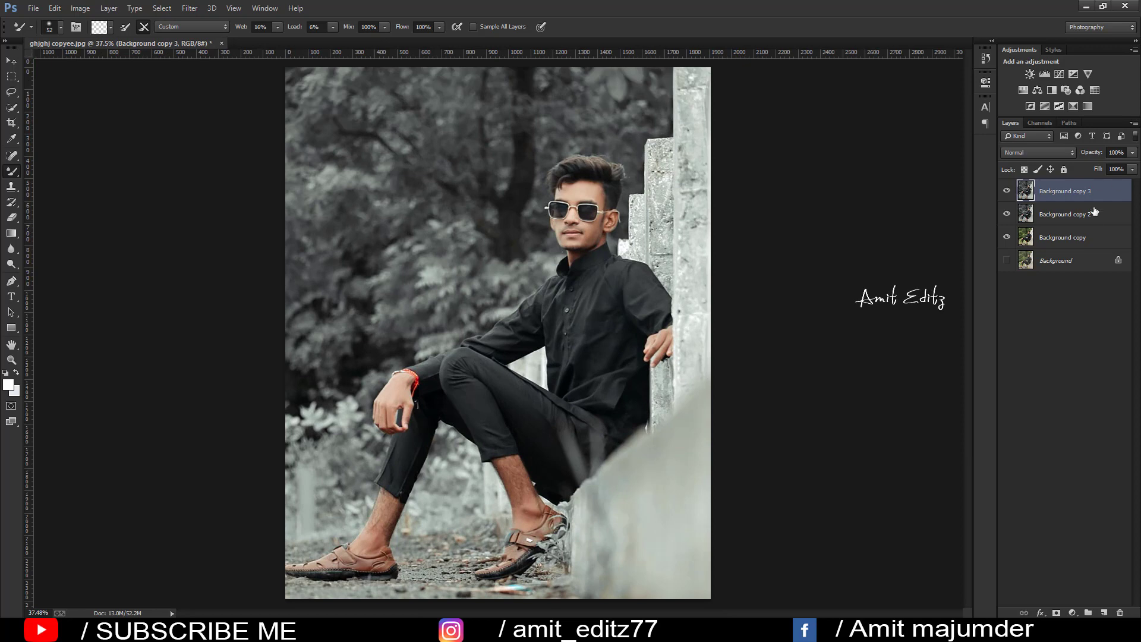
Undo a mistaken duplicate, then duplicate Background copy 3 as Background copy 4.
left_click_drag(1095, 212, 1105, 611)
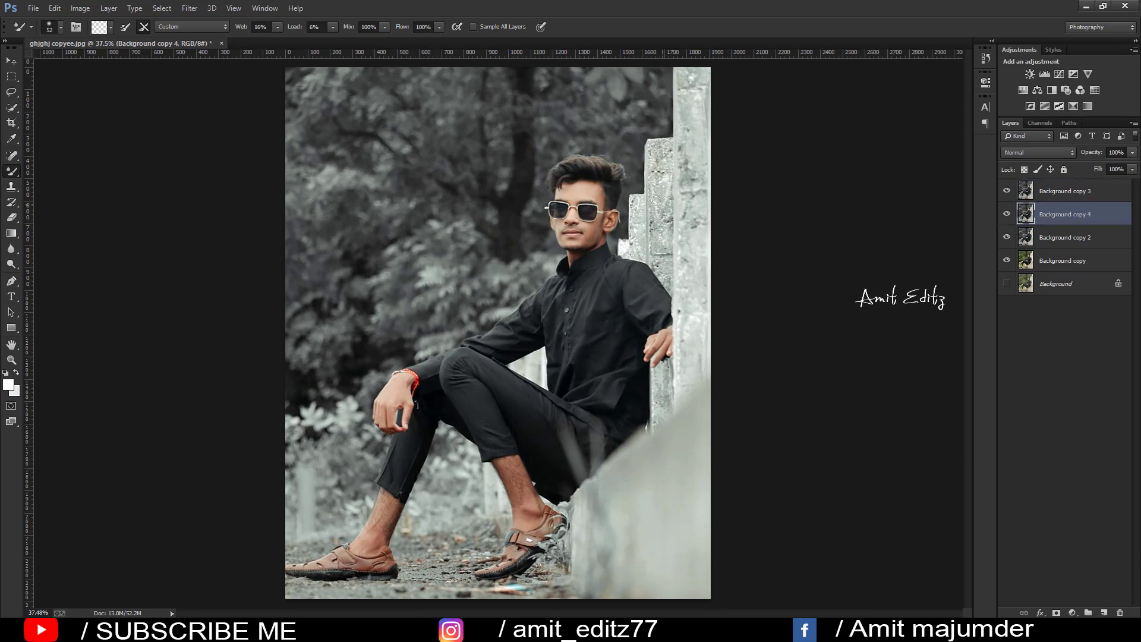
key("ctrl+z")
left_click_drag(1093, 192, 1108, 612)
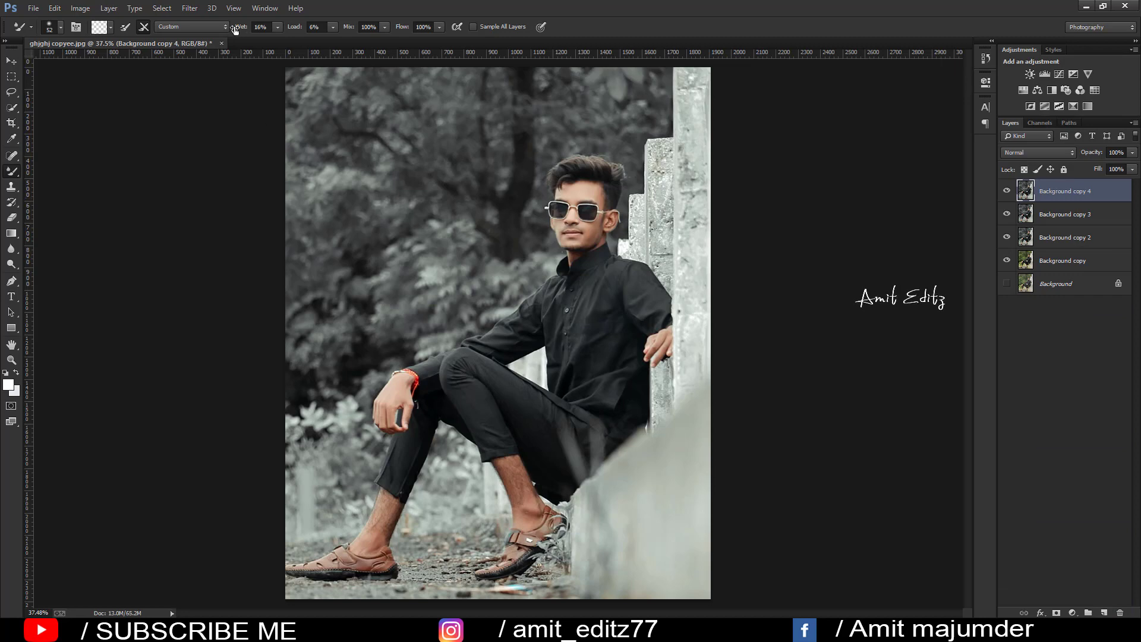
left_click(190, 7)
In Camera Raw HSL Hue, set Aquas to +100 and raise the Greens hue.
left_click(230, 82)
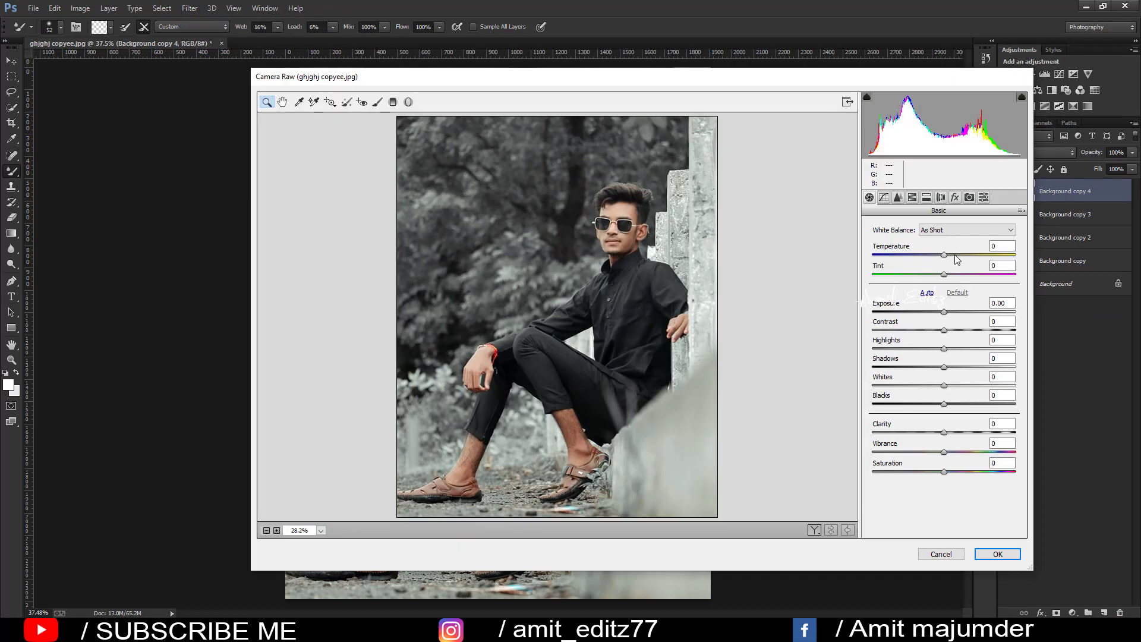
left_click(912, 198)
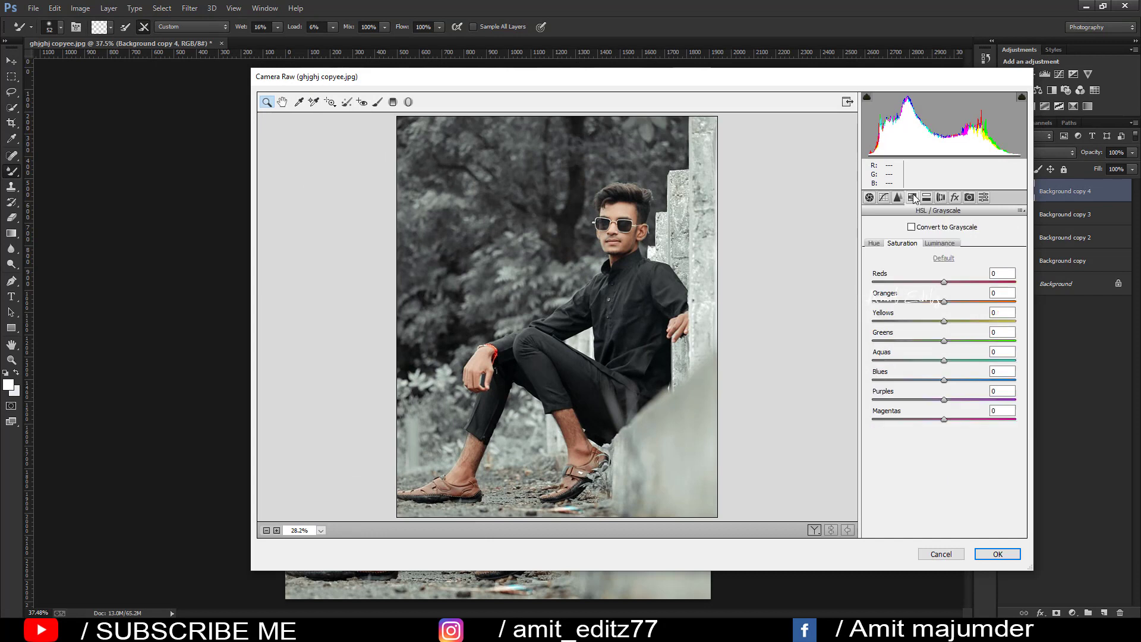
left_click(875, 245)
left_click(1002, 352)
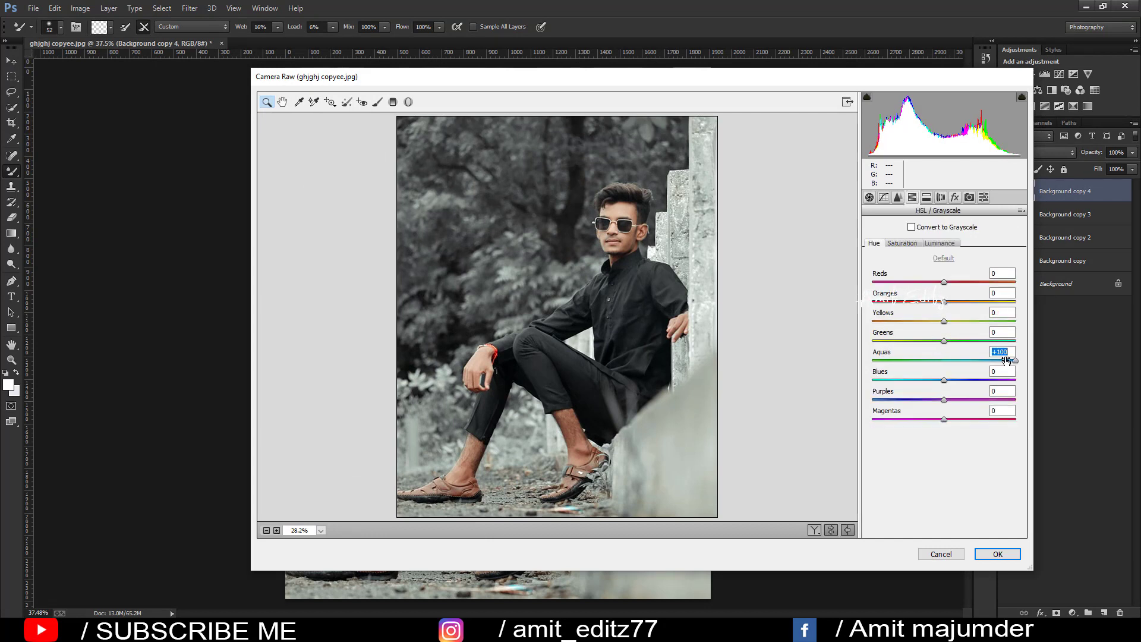
type("-100")
left_click_drag(905, 361, 1056, 372)
mouse_move(944, 340)
left_mouse_down()
mouse_move(1044, 339)
mouse_move(1001, 343)
left_mouse_up()
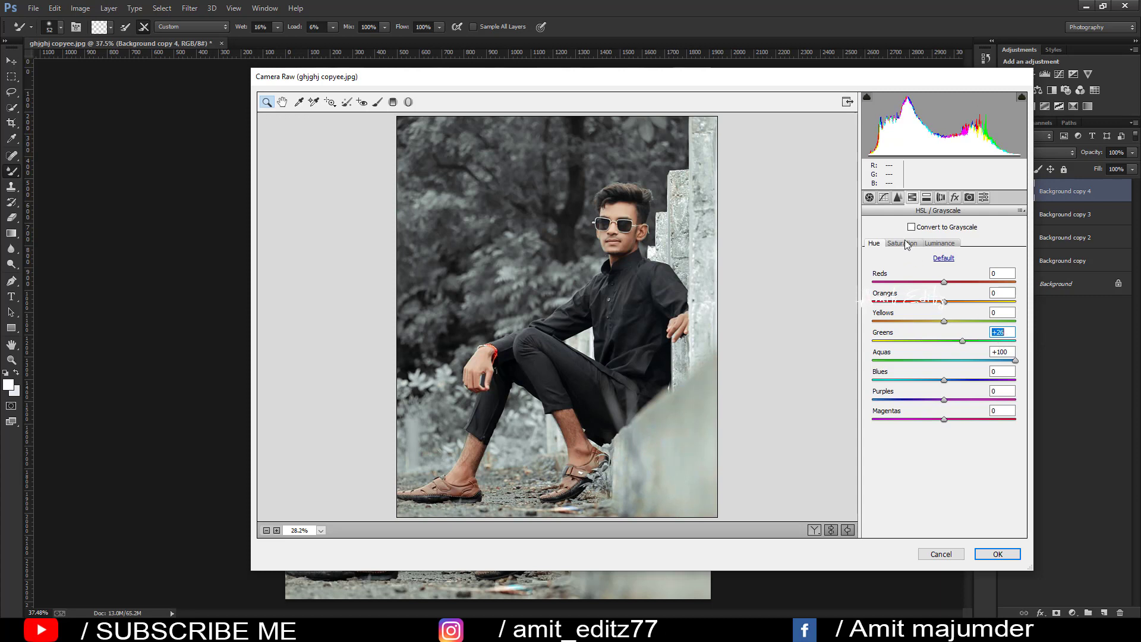
left_click(938, 243)
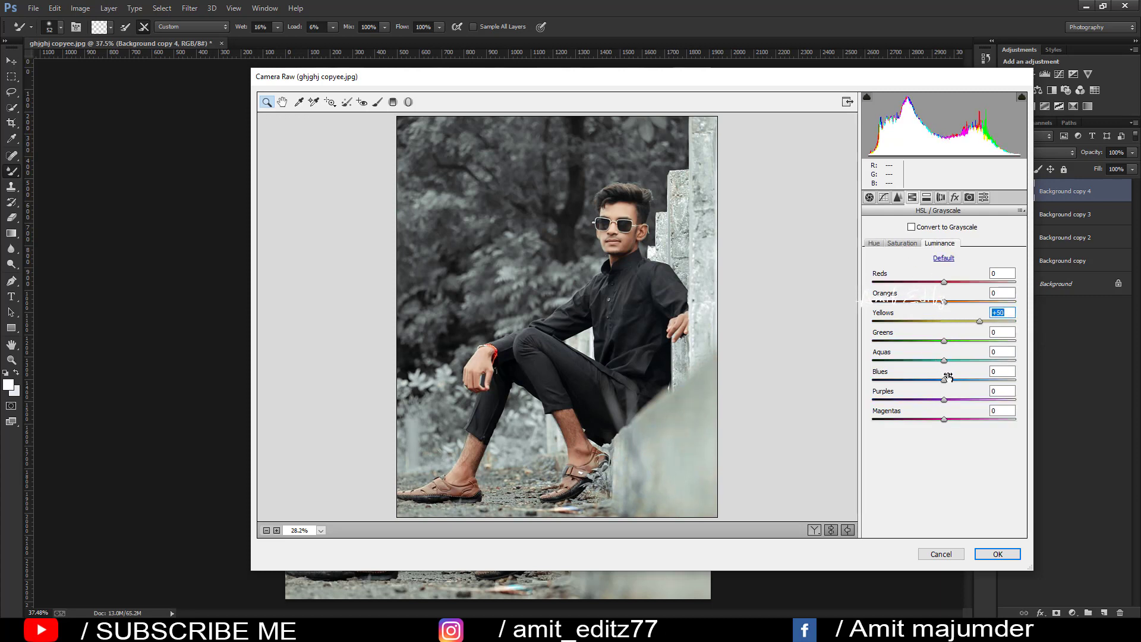
left_click(971, 198)
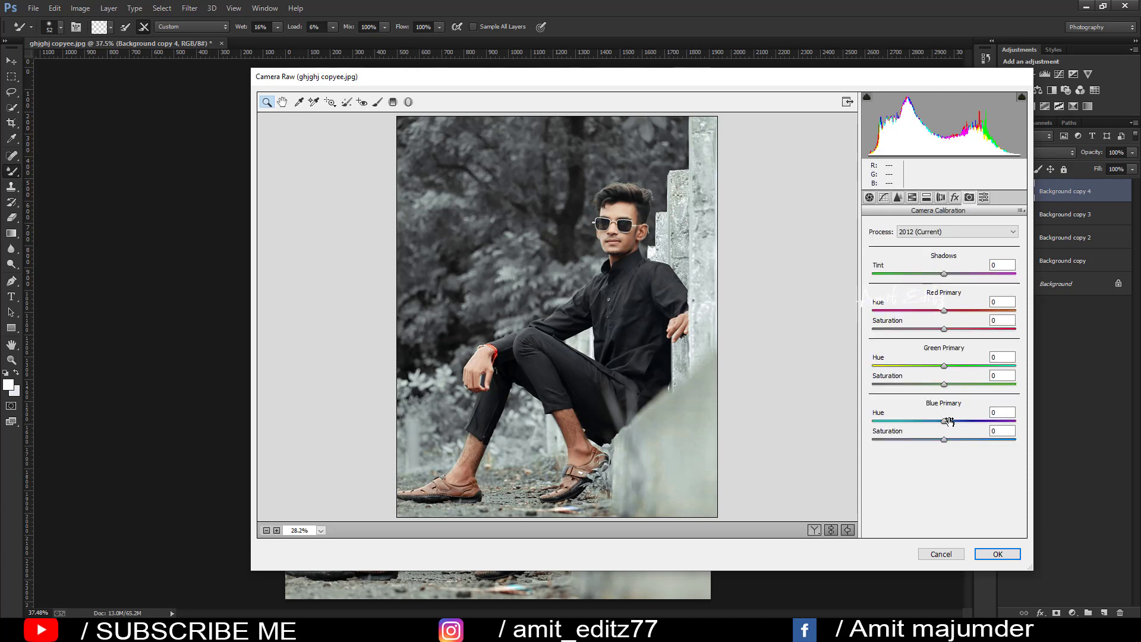
Set Blue Primary hue to -10 and fine-tune the Green Primary hue.
mouse_move(946, 421)
left_mouse_down()
mouse_move(916, 420)
mouse_move(937, 426)
left_mouse_up()
mouse_move(944, 366)
left_mouse_down()
mouse_move(873, 365)
mouse_move(969, 365)
left_mouse_up()
left_click_drag(969, 365, 947, 365)
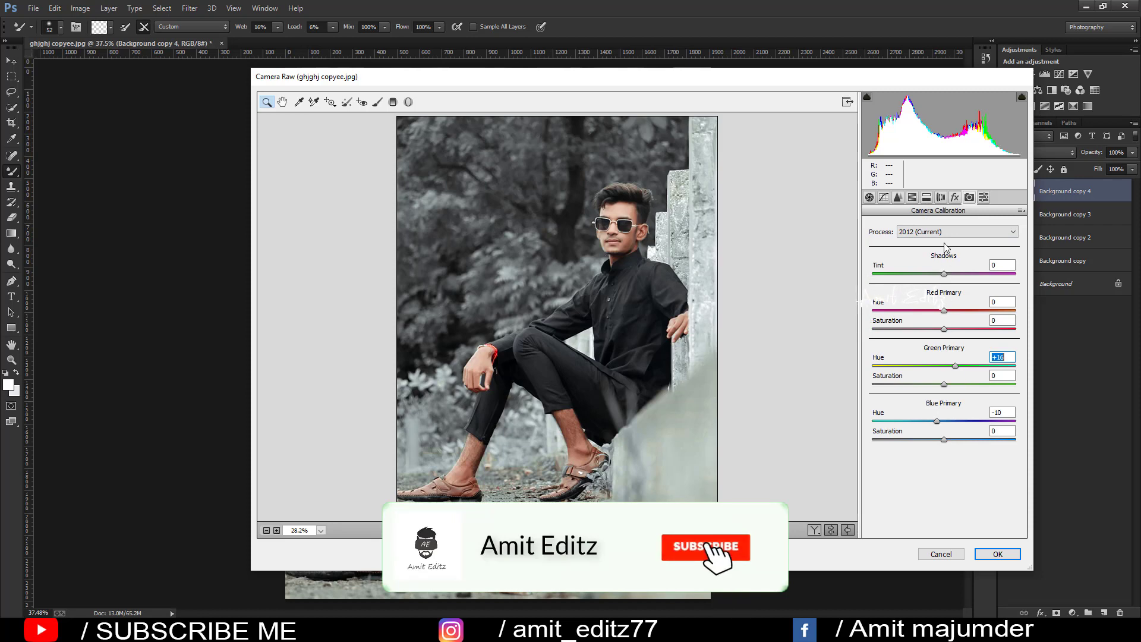
Set split-toning highlights to hue 147, saturation 5, and apply Camera Raw.
left_click(912, 197)
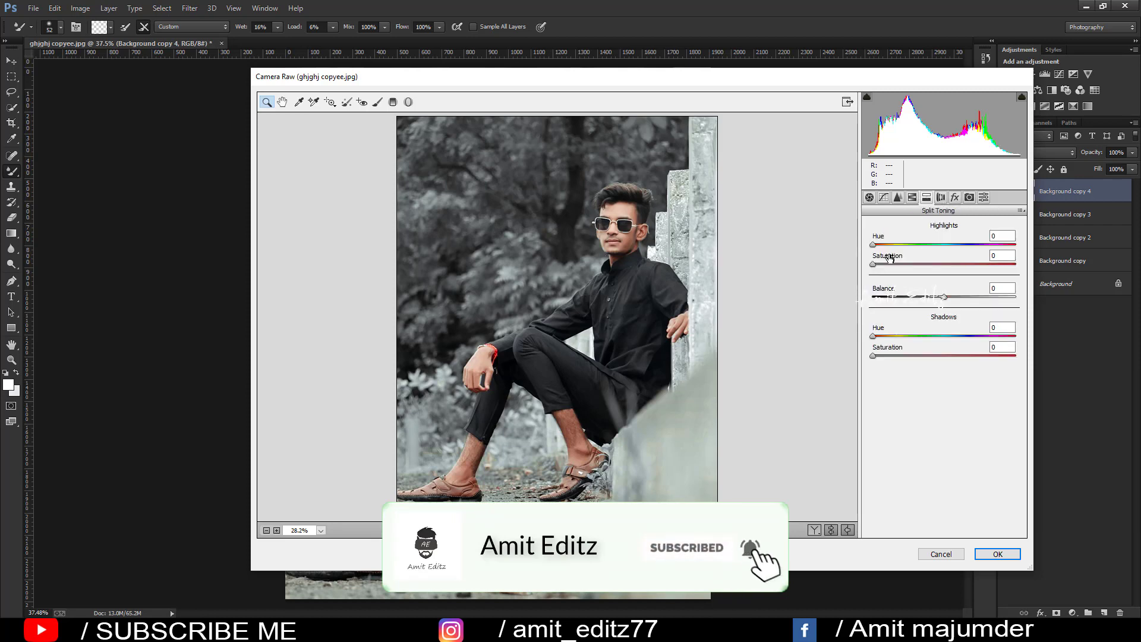
left_click(930, 244)
left_click_drag(874, 264, 881, 265)
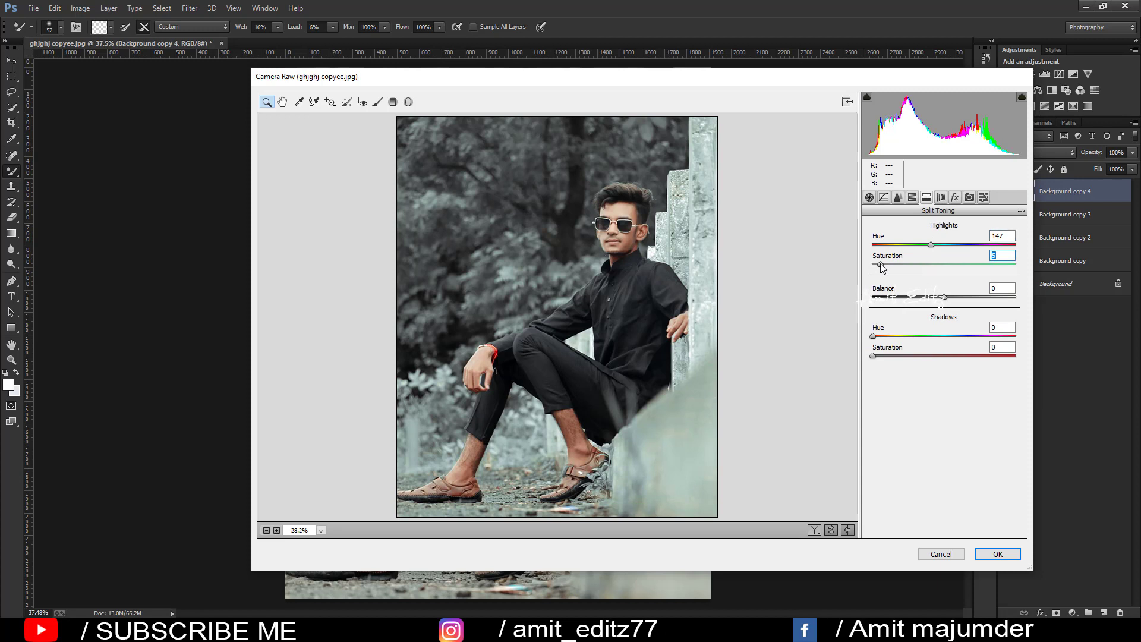
left_click(998, 555)
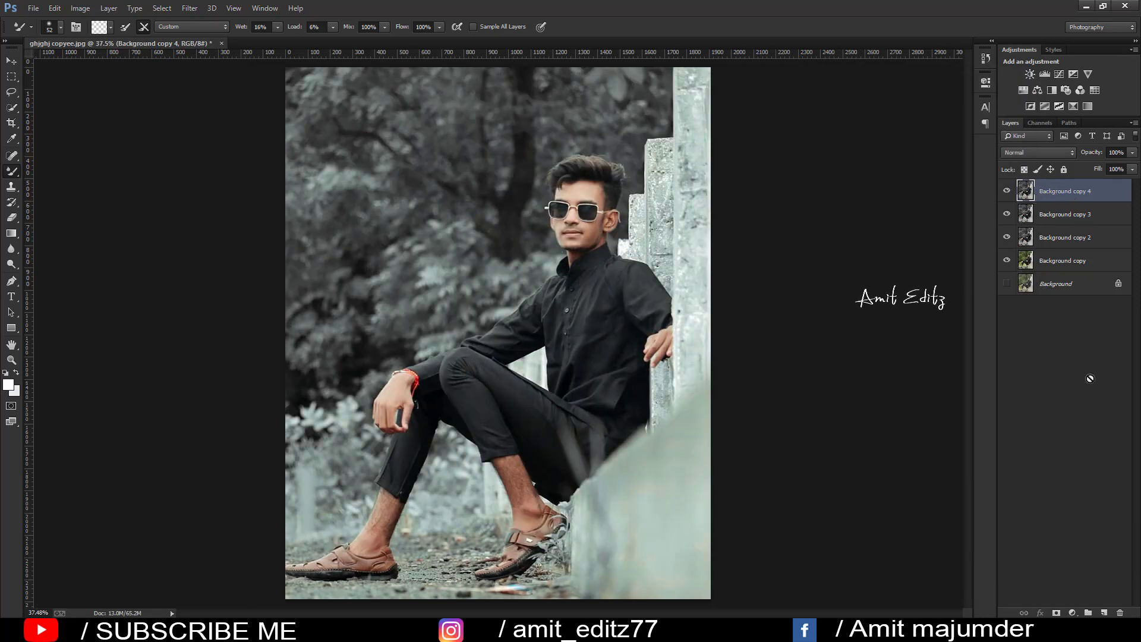
Duplicate to Background copy 5 and add an Exposure layer with offset +0.0124.
left_click_drag(1078, 192, 1102, 613)
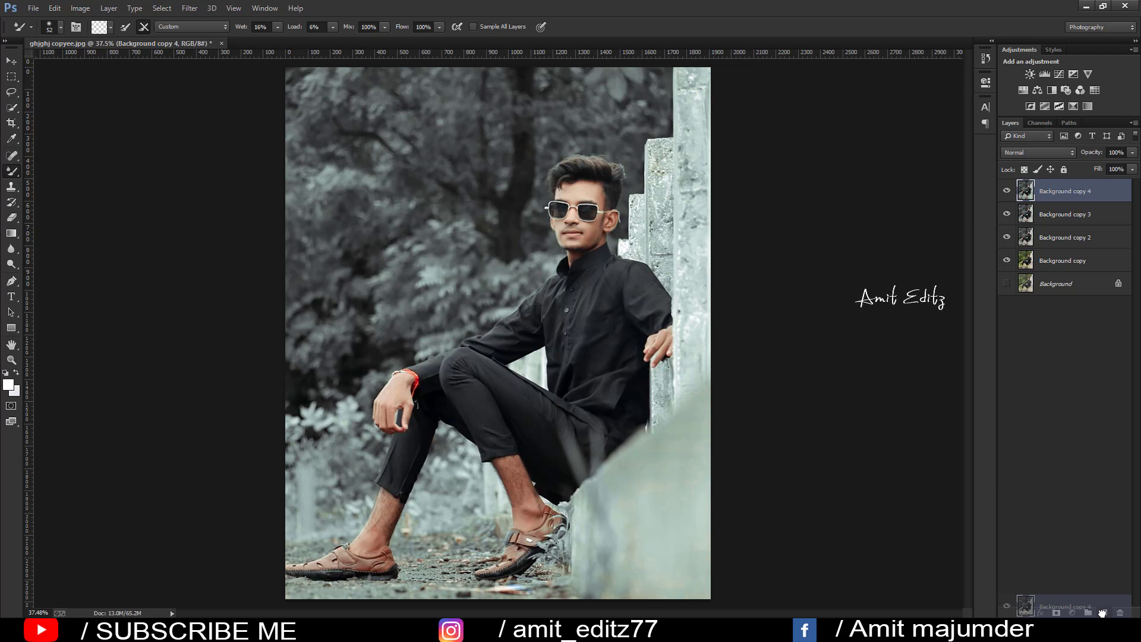
left_click_drag(1103, 612, 1103, 613)
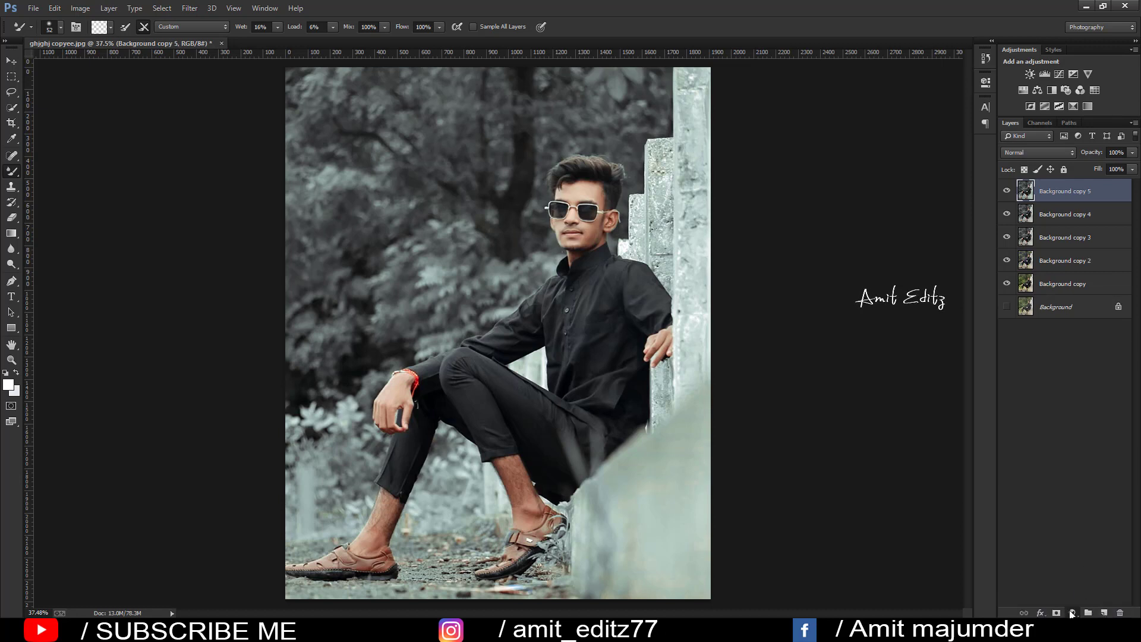
left_click(1072, 613)
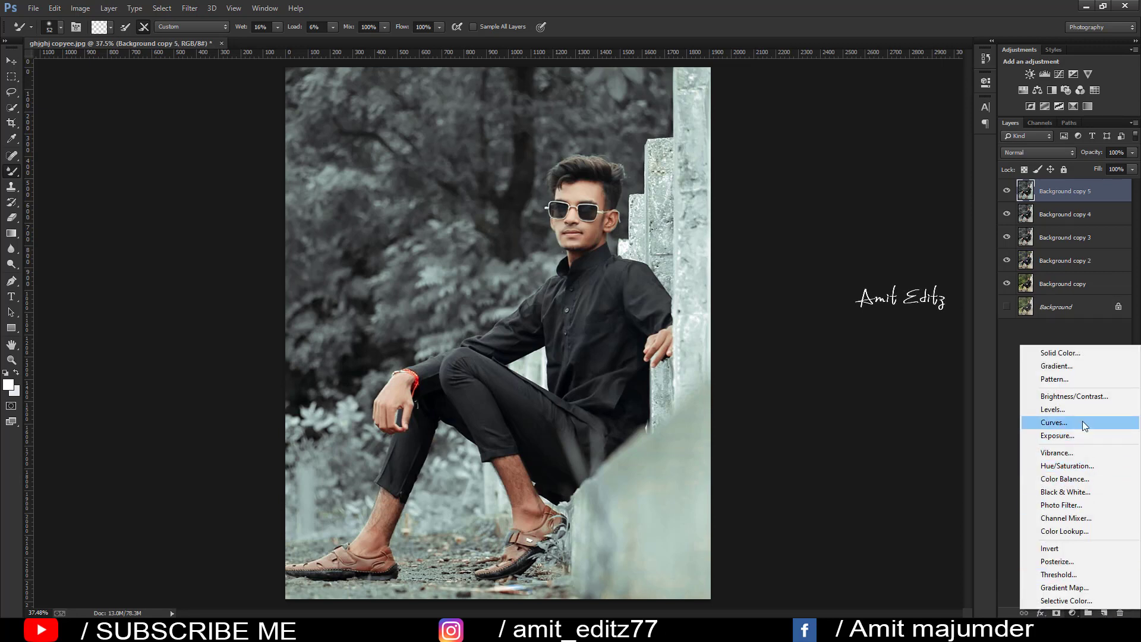
left_click(1058, 436)
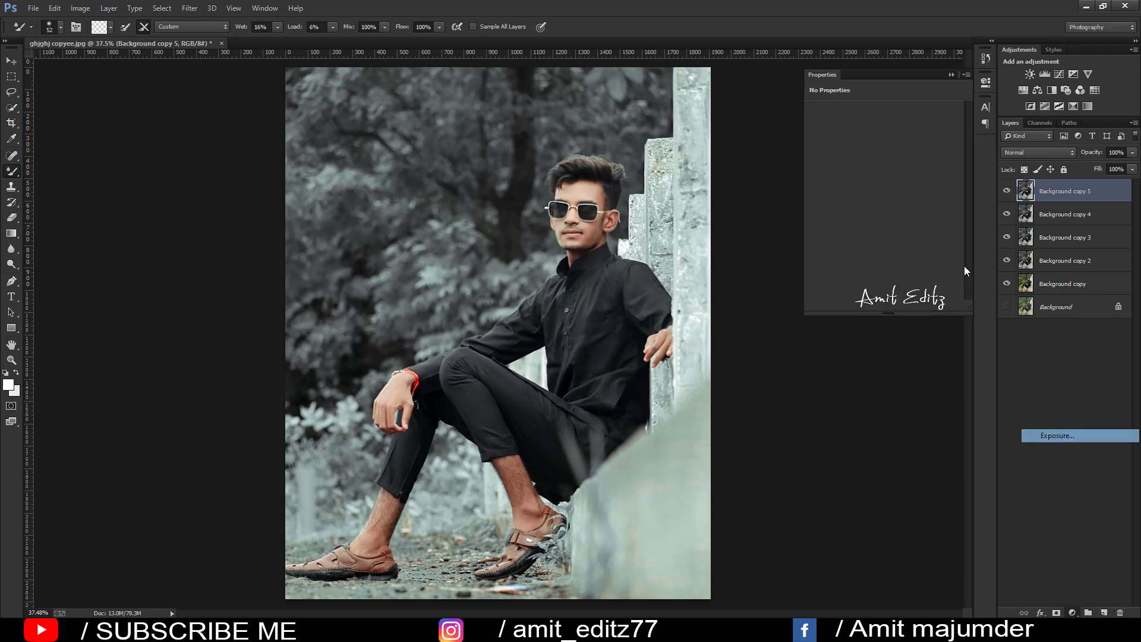
left_click_drag(883, 166, 886, 165)
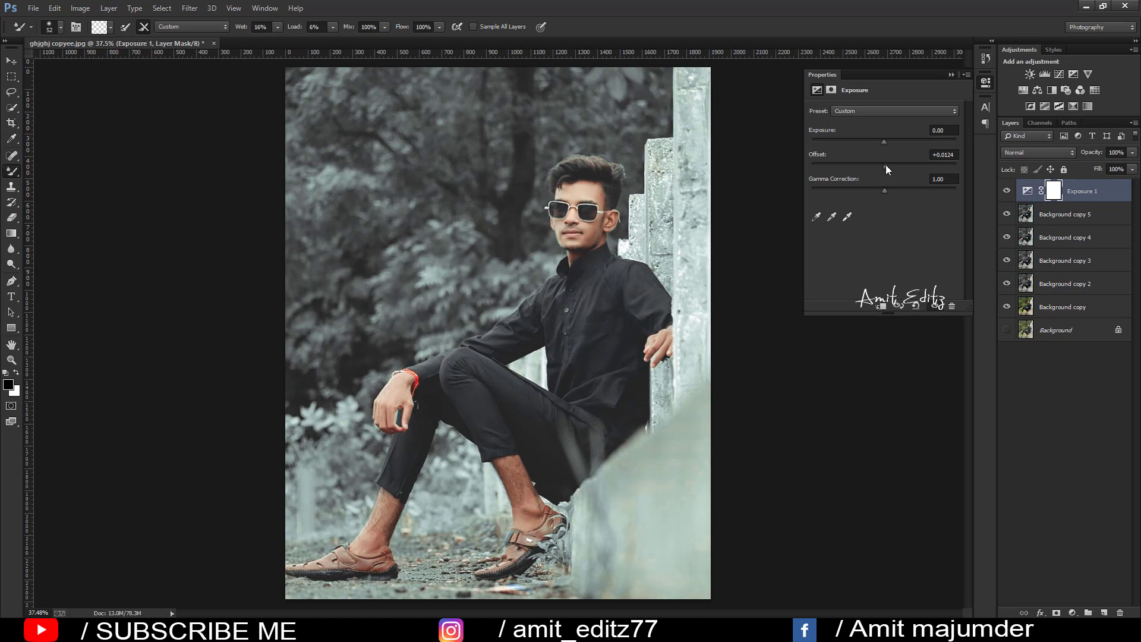
left_click(951, 75)
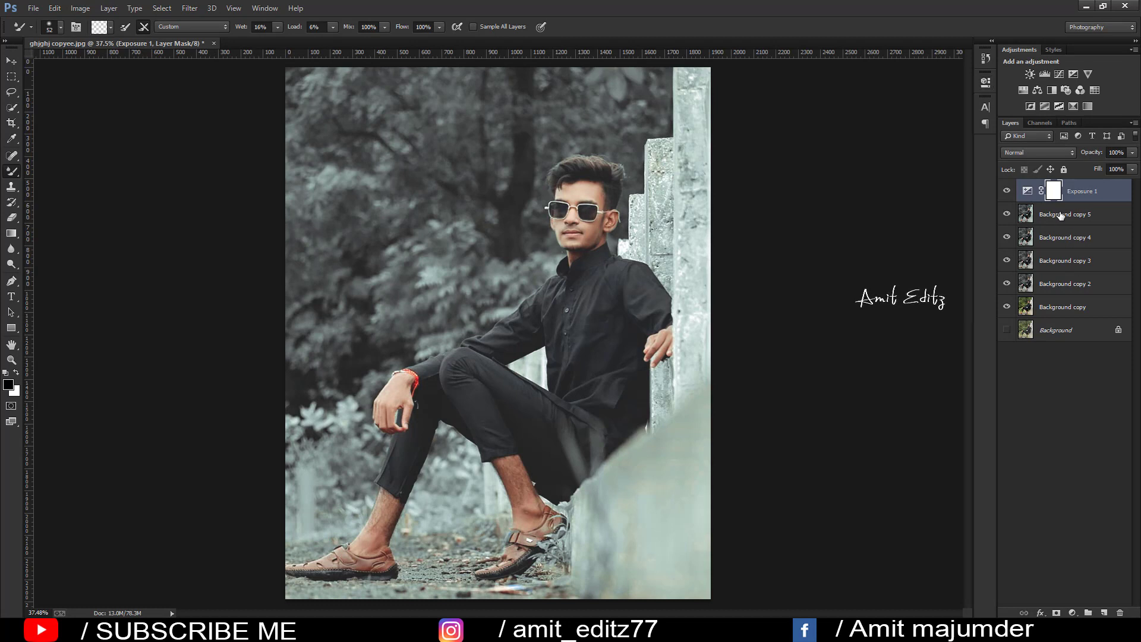
Merge Background copy 5 with Exposure 1 and duplicate it as Exposure 1 copy.
left_click(1063, 220, "shift")
right_click(1063, 220)
left_click(958, 432)
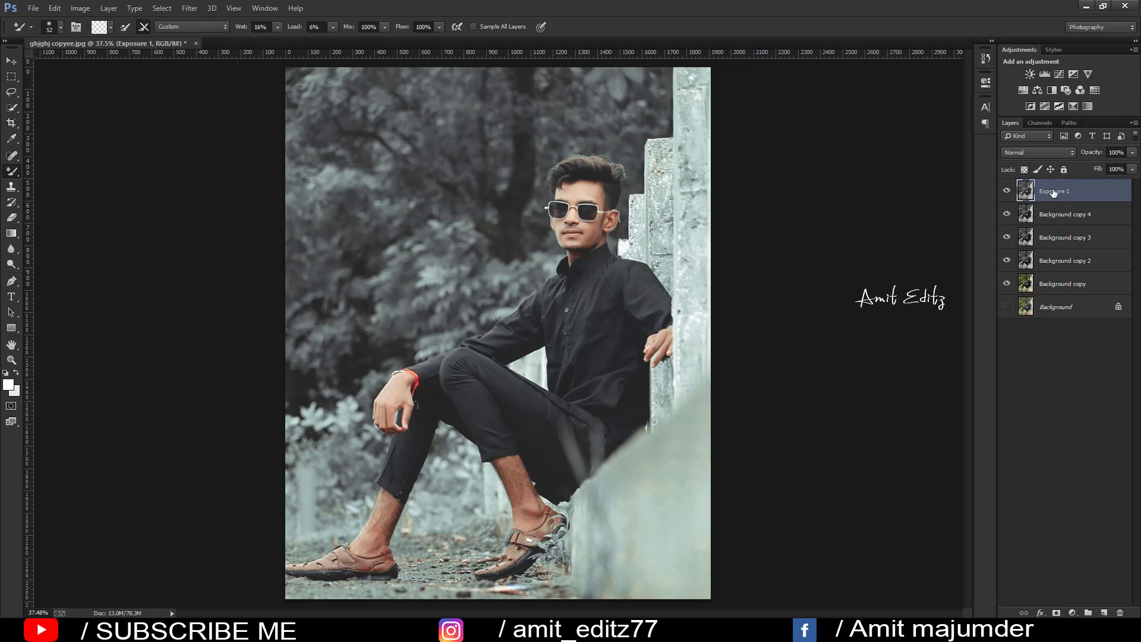
left_click_drag(1105, 196, 1104, 612)
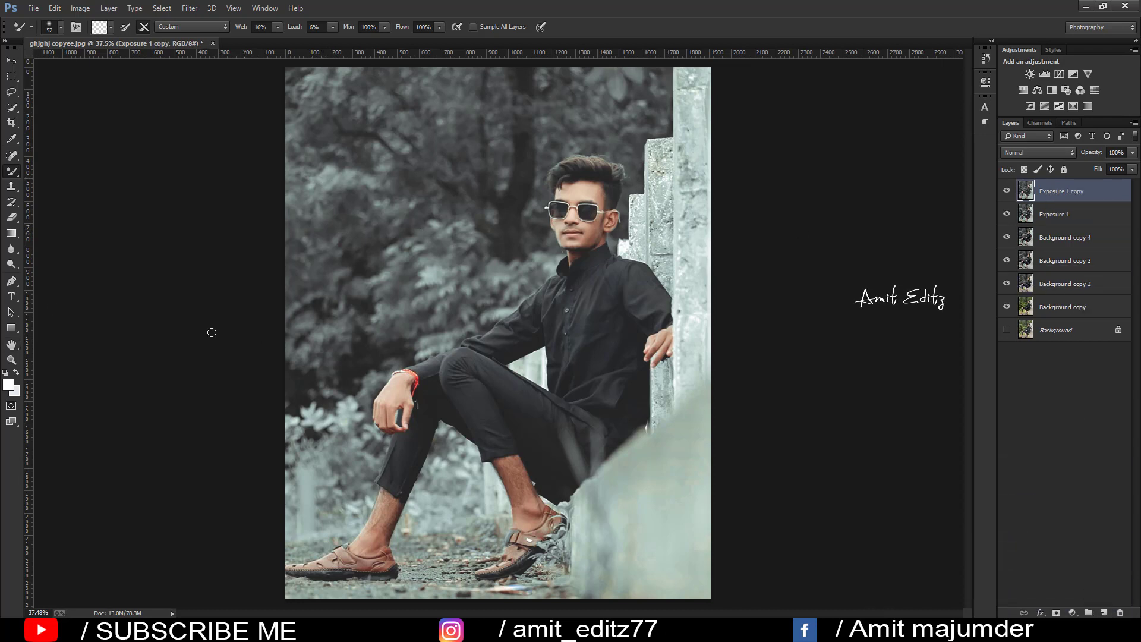
Dodge the face, hair and hands at 10% midtone exposure on Exposure 1 copy.
key("o")
scroll(626, 170, "up", 2)
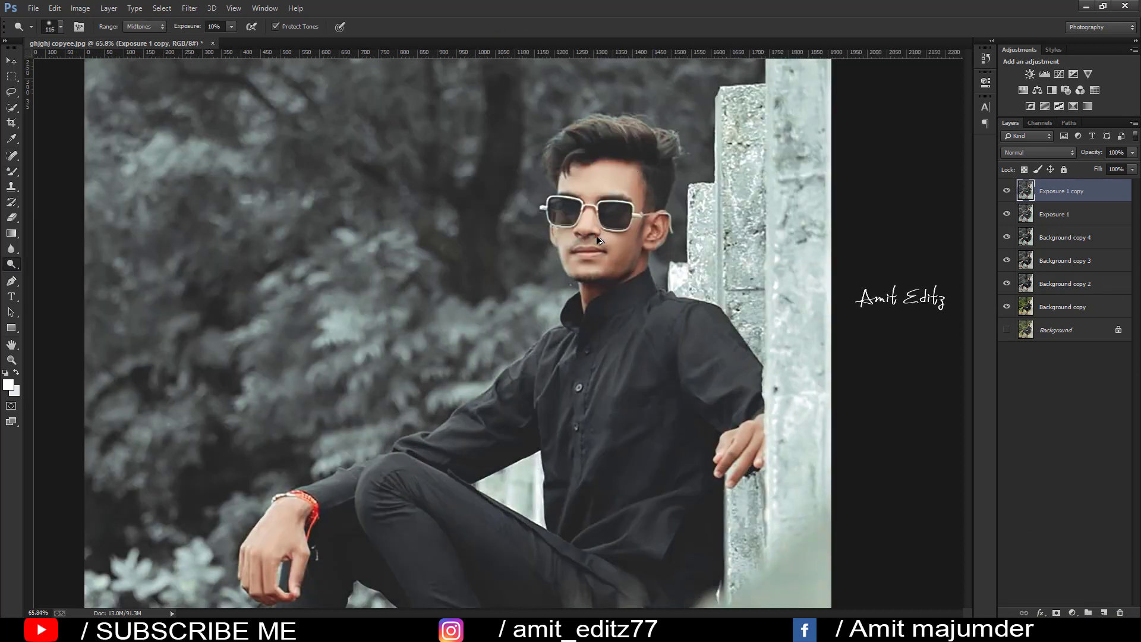
scroll(597, 235, "up", 1)
left_click_drag(576, 210, 570, 234)
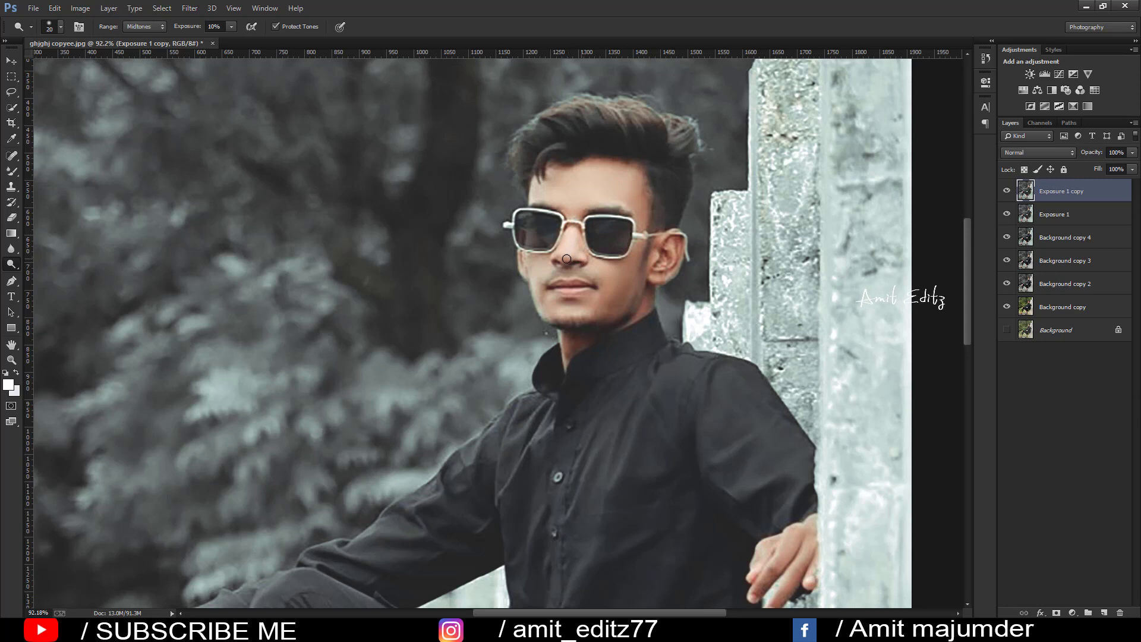
left_click_drag(585, 262, 625, 257)
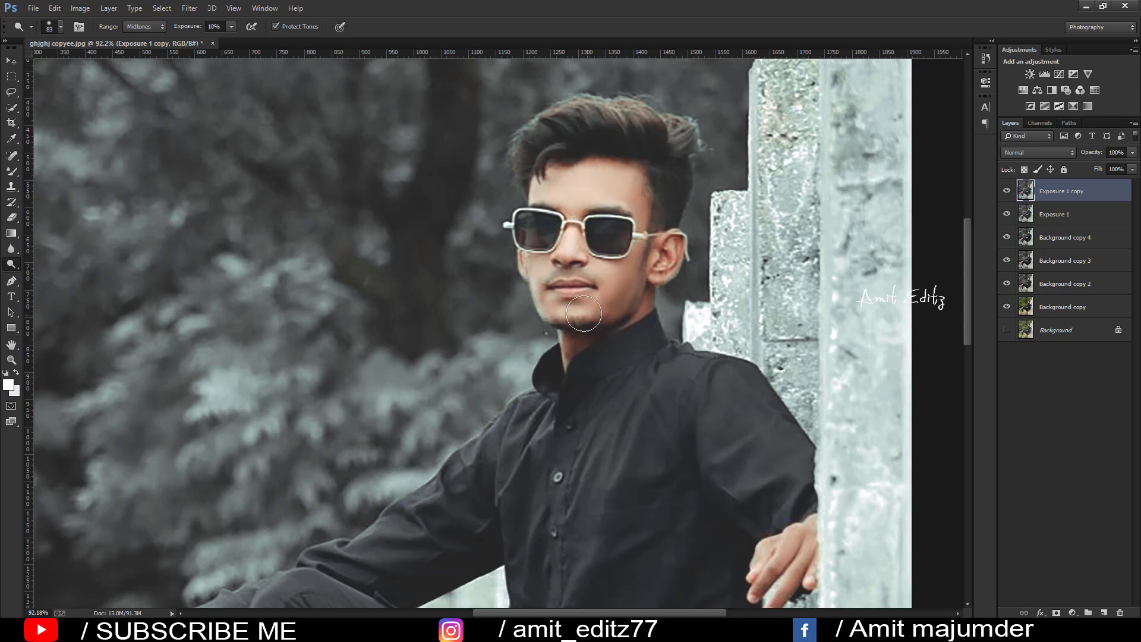
scroll(612, 289, "down", 2)
scroll(761, 385, "down", 2)
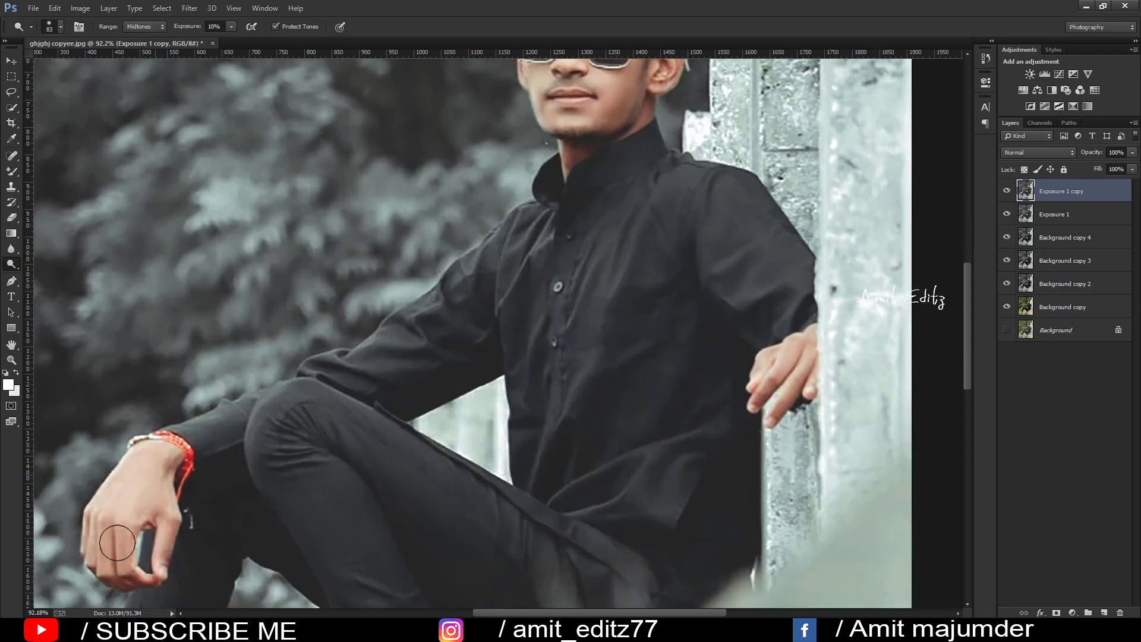
scroll(304, 405, "down", 3)
scroll(304, 403, "down", 2)
scroll(309, 407, "up", 1)
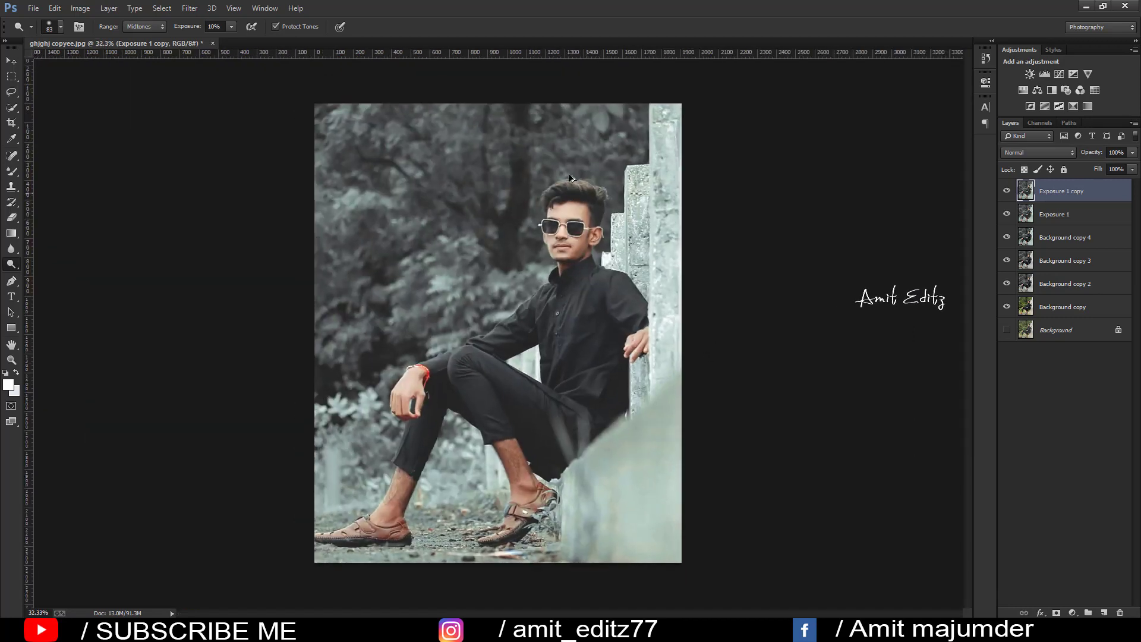
scroll(569, 177, "up", 2)
Merge the layers from Exposure 1 copy down to Background copy into one Exposure 1 copy layer.
left_click(1062, 216, "shift")
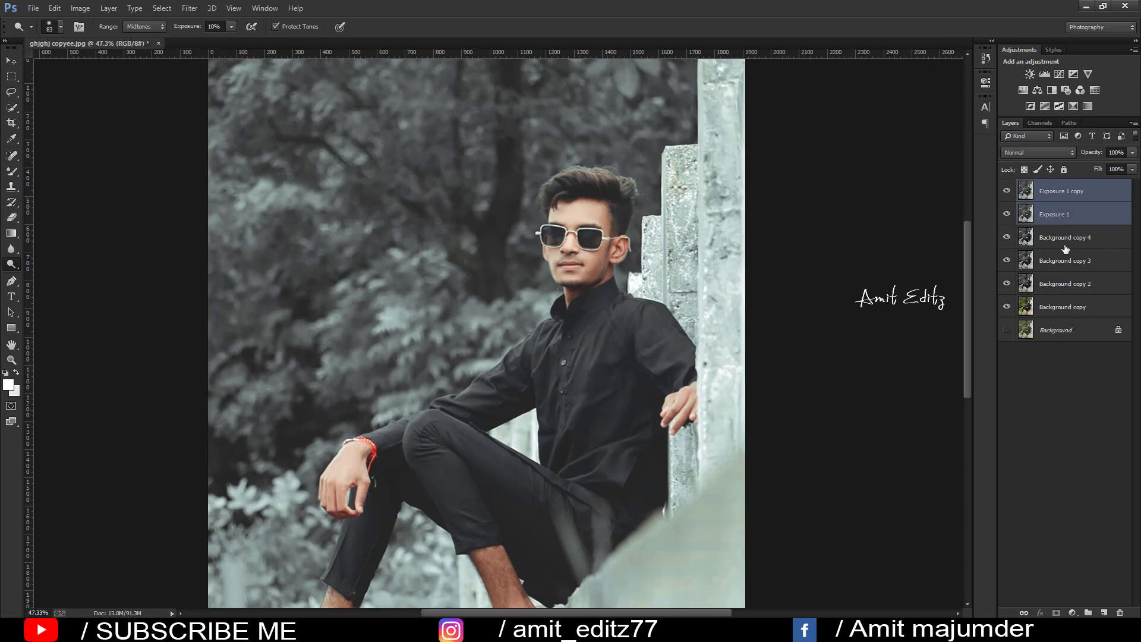
left_click(1065, 245, "shift")
left_click(1068, 272, "shift")
left_click(1061, 292, "shift")
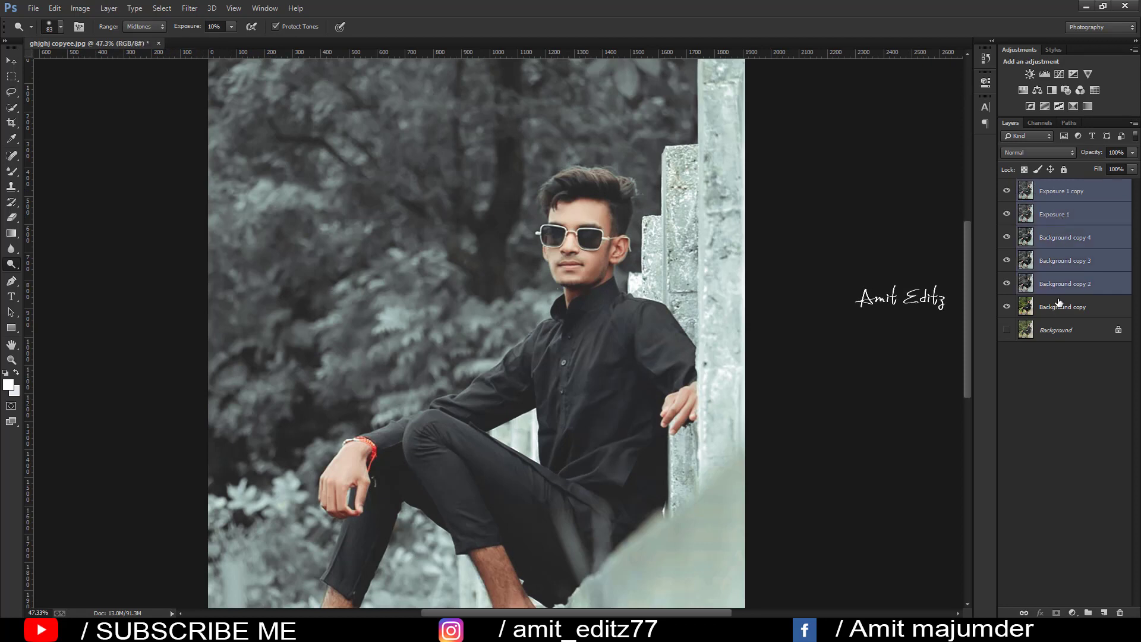
right_click(1059, 305)
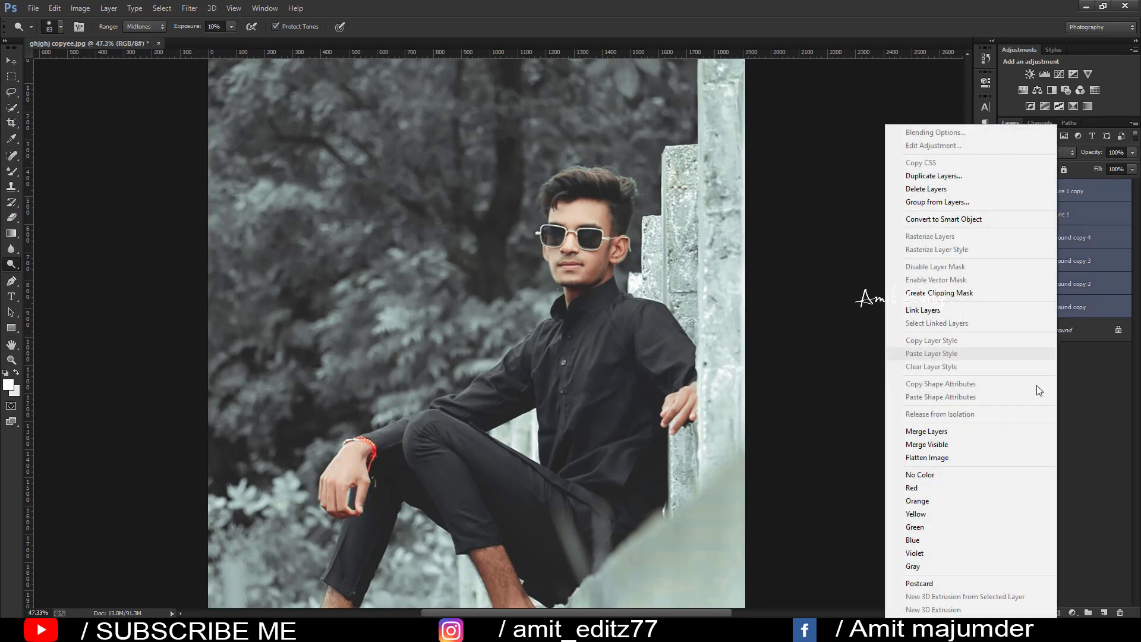
left_click(980, 434)
key("ctrl+minus")
Open the S.R (22) soft glow image.
left_click(37, 10)
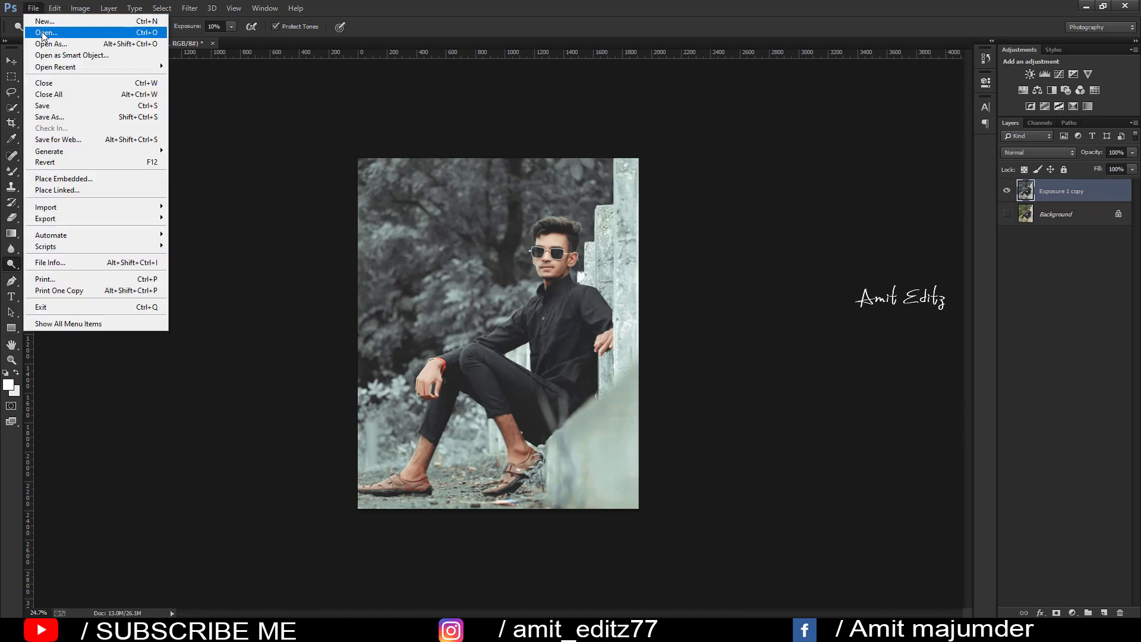
left_click(45, 35)
double_click(450, 237)
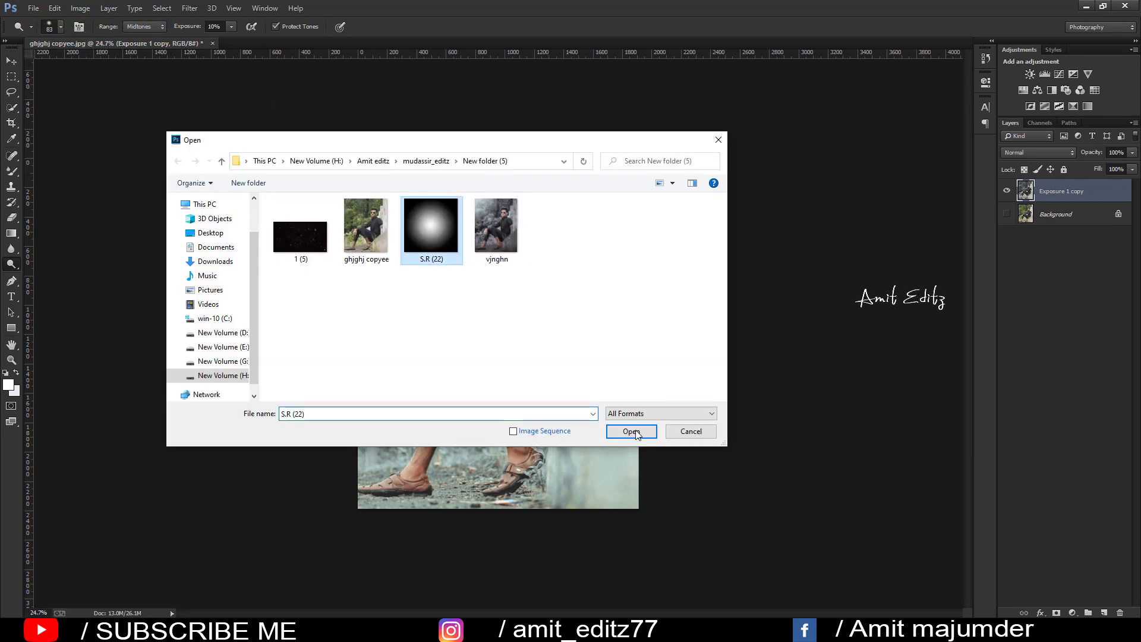
Drag the S.R (22) glow into the portrait as a new Screen-blended layer.
left_click(11, 60)
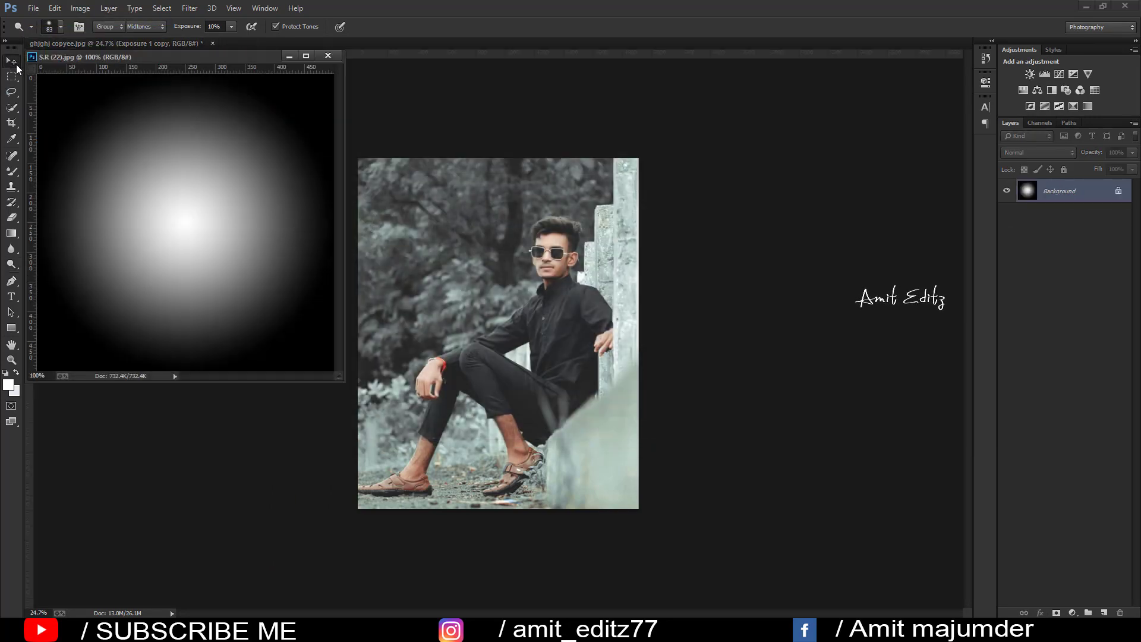
left_click_drag(184, 220, 425, 233)
key("ctrl+w")
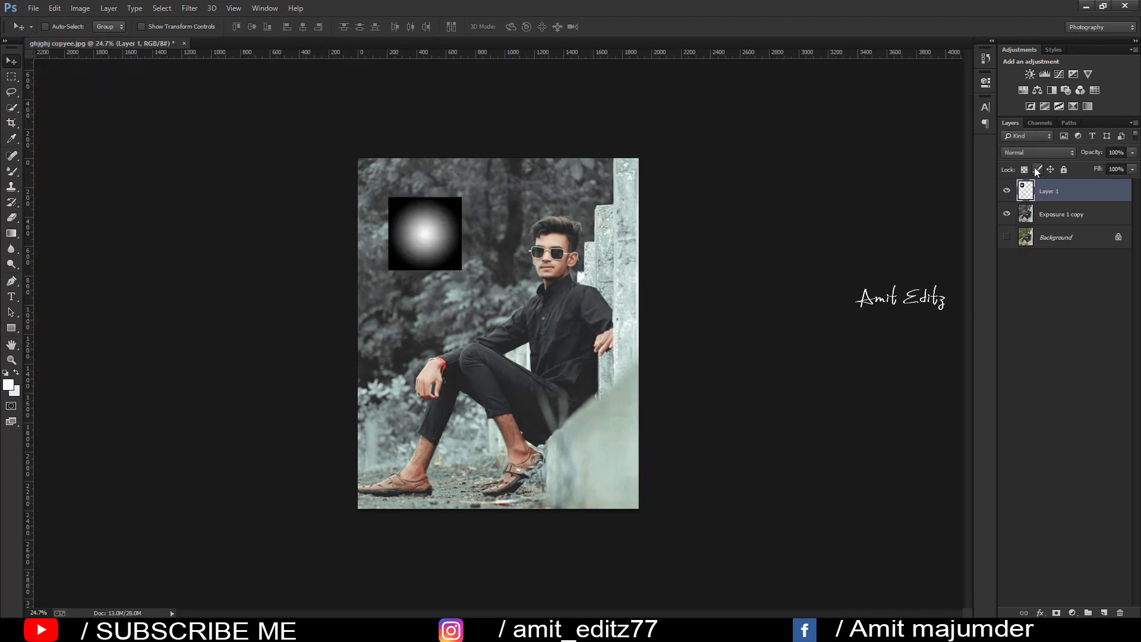
left_click(1035, 155)
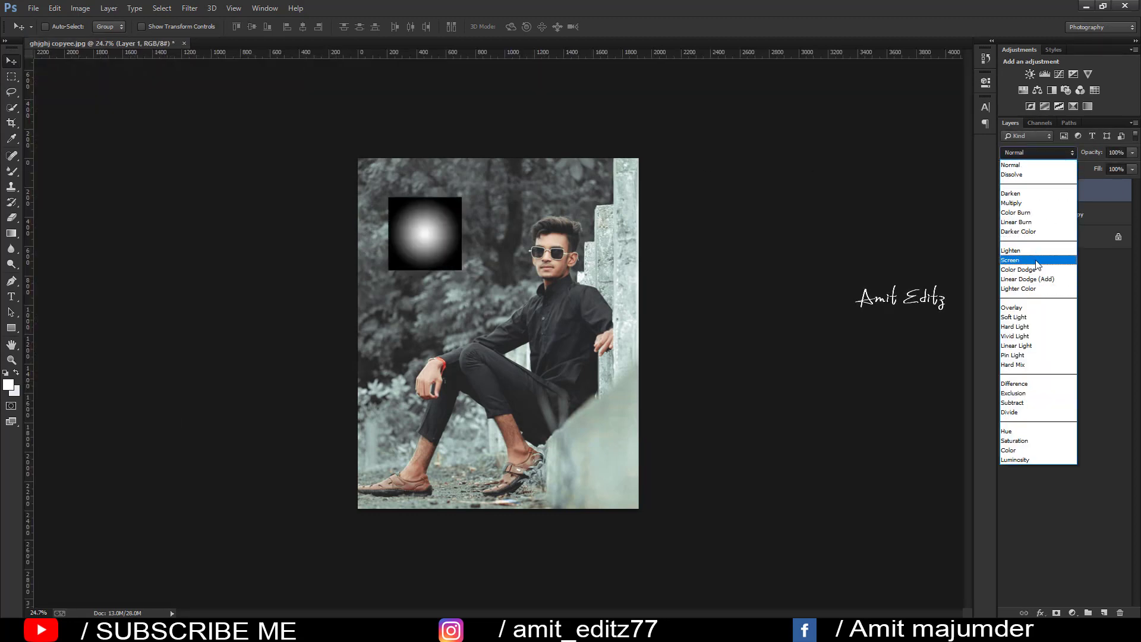
left_click(1037, 262)
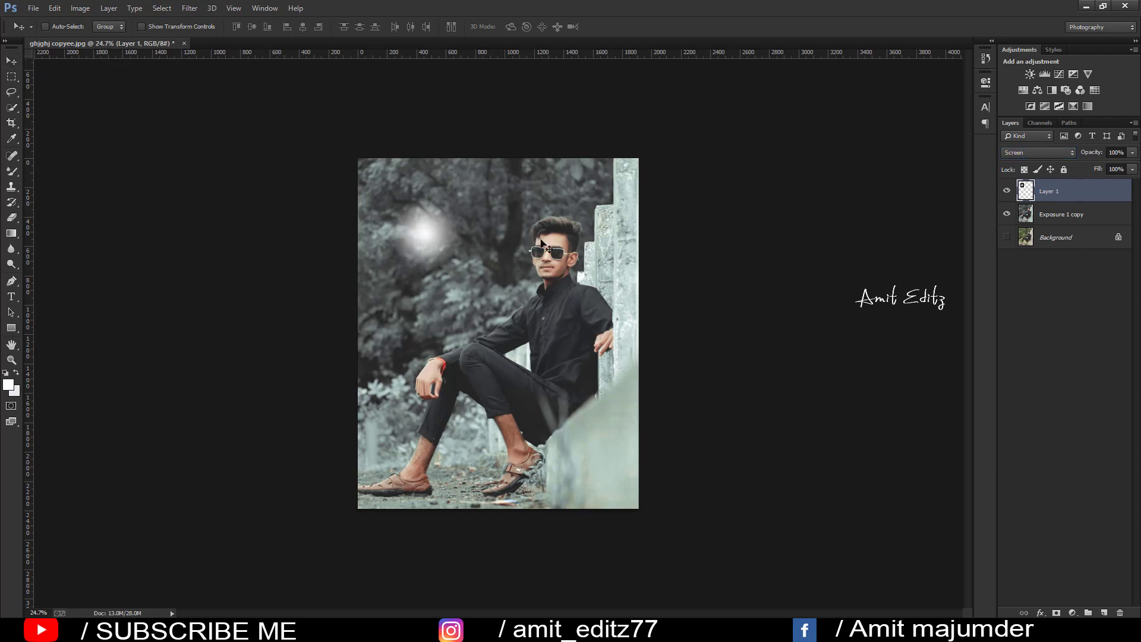
Enlarge the glow to about 313% over the top-left and set its opacity to 58%.
key("ctrl+t")
left_click_drag(474, 188, 553, 108, "alt")
left_click_drag(528, 271, 479, 242)
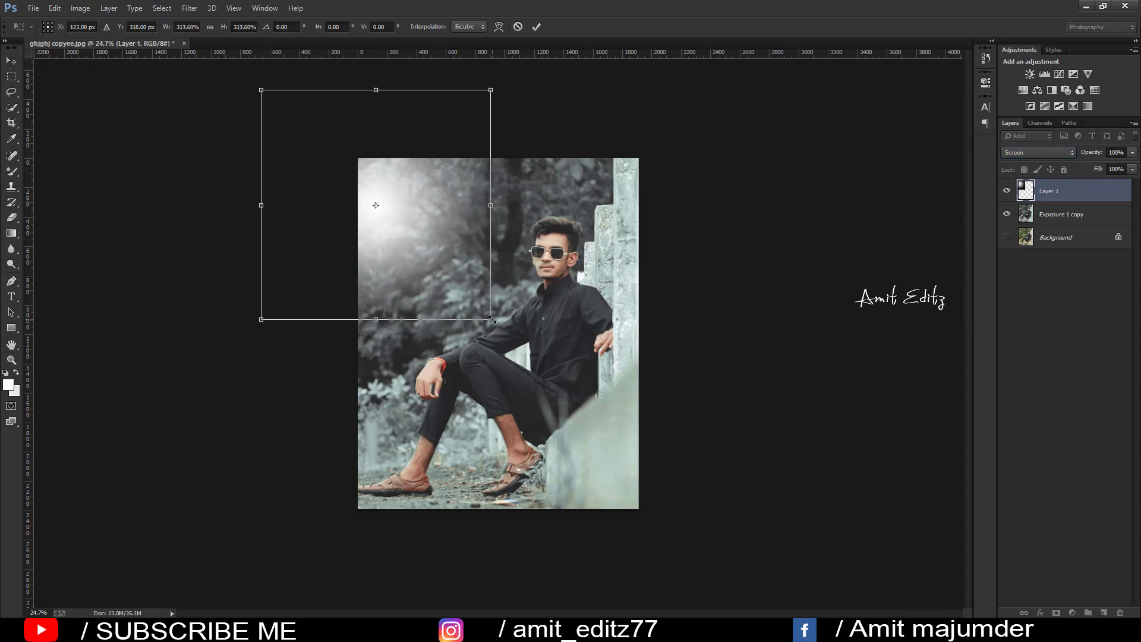
left_click_drag(492, 323, 524, 368)
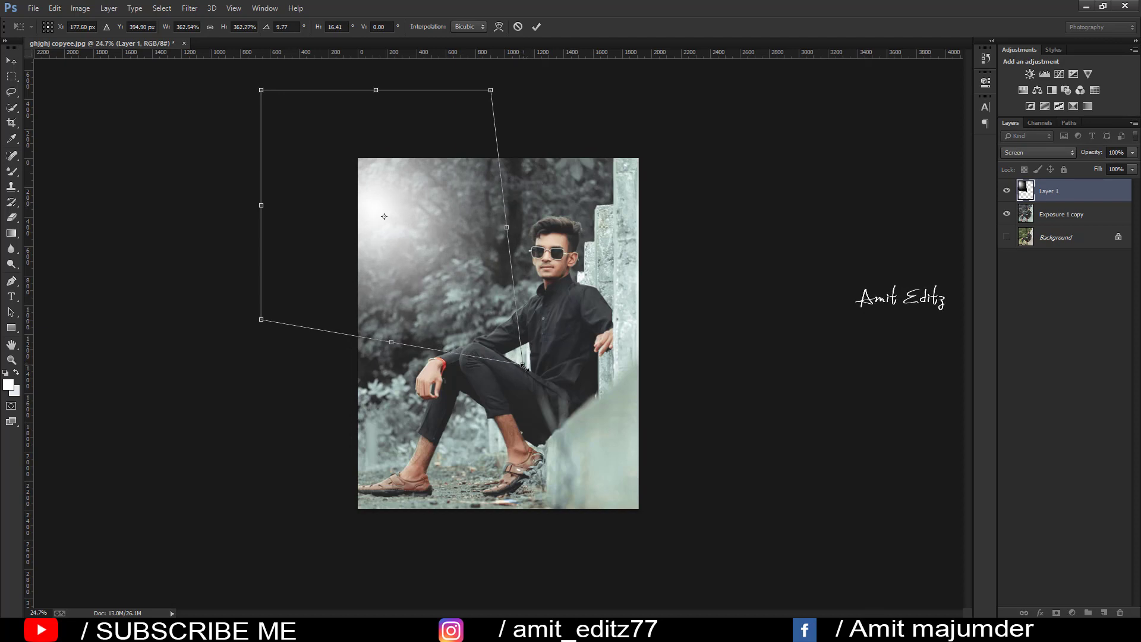
key("Return")
left_click(1131, 152)
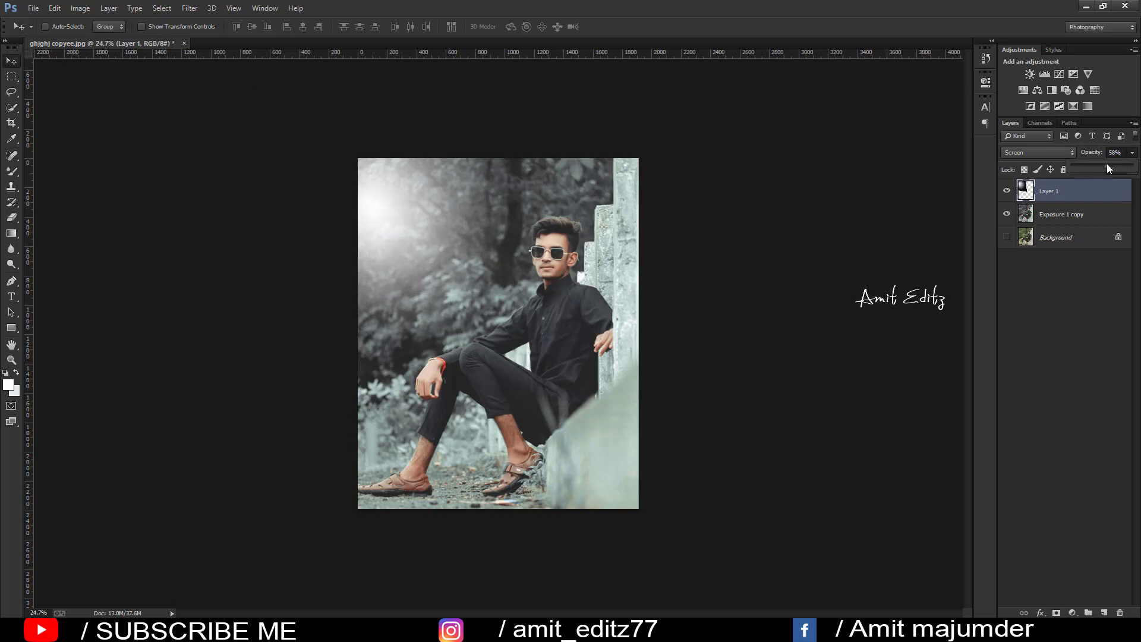
left_click_drag(462, 233, 441, 200)
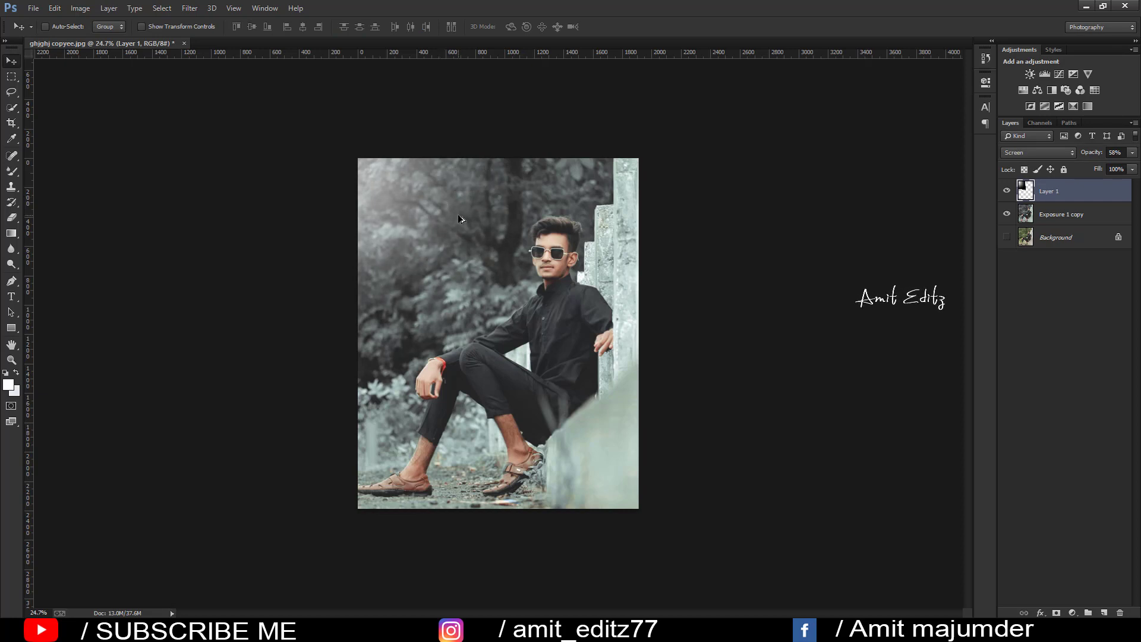
scroll(426, 223, "up", 1)
Merge the glow layer with Exposure 1 copy into a single Layer 1.
left_click(1058, 213, "shift")
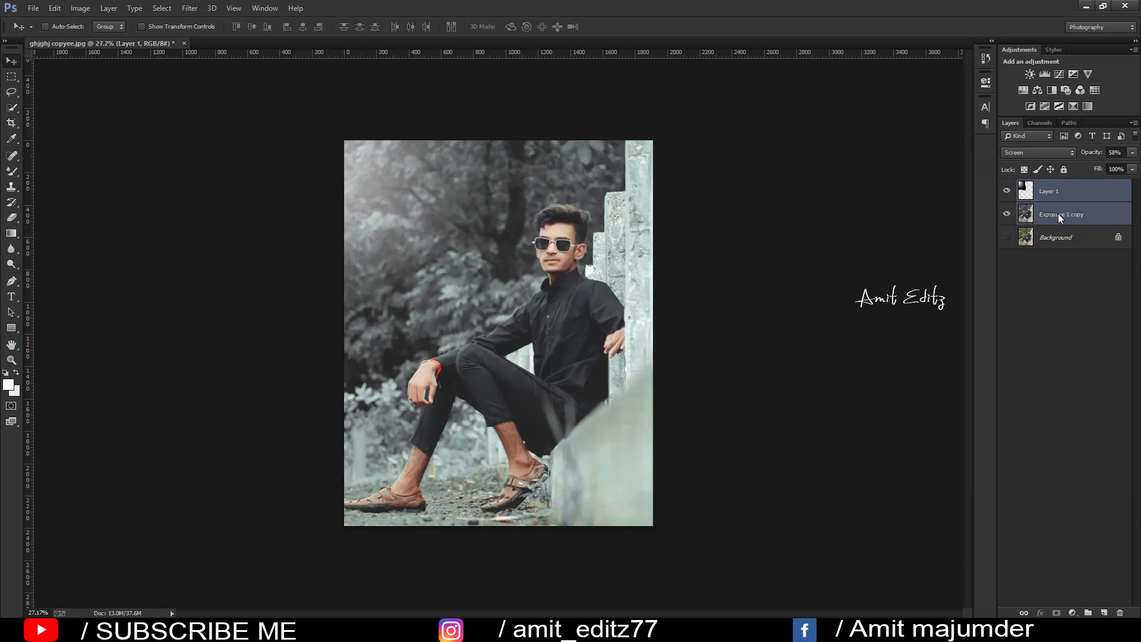
right_click(1058, 213)
left_click(973, 432)
scroll(869, 411, "up", 1)
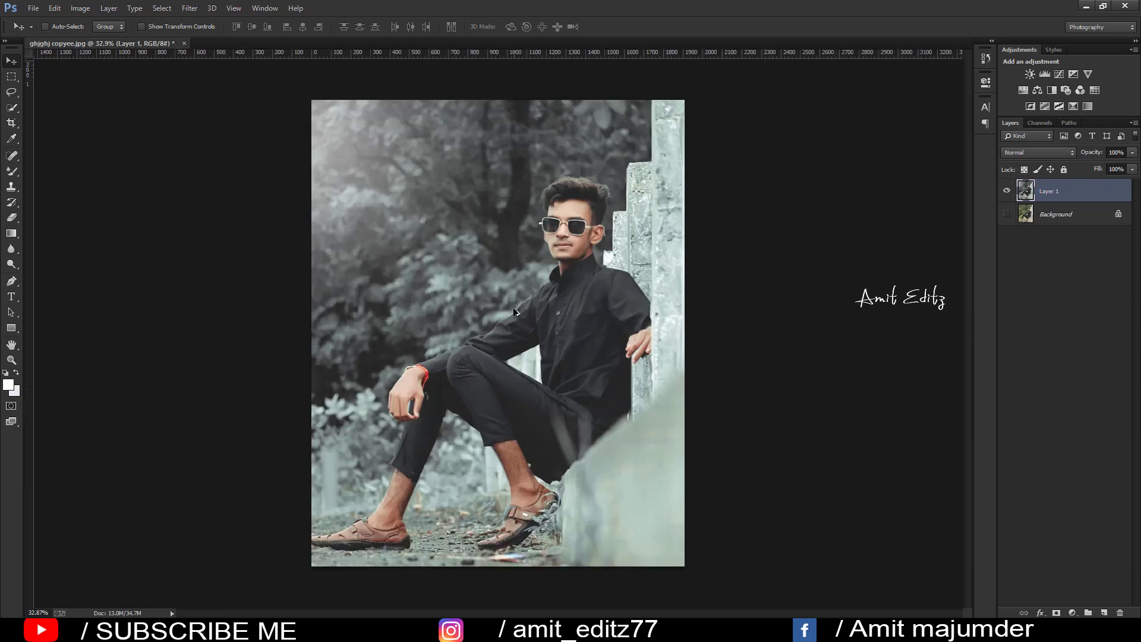
Open the 1 (5) particle image.
left_click(33, 8)
left_click(36, 30)
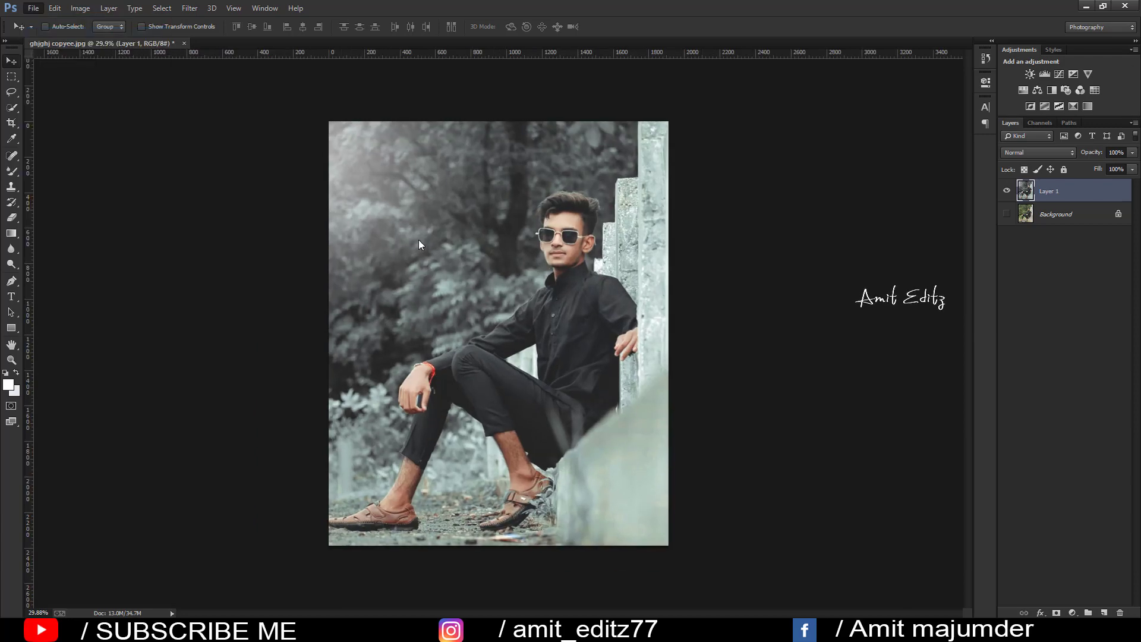
left_click(300, 237)
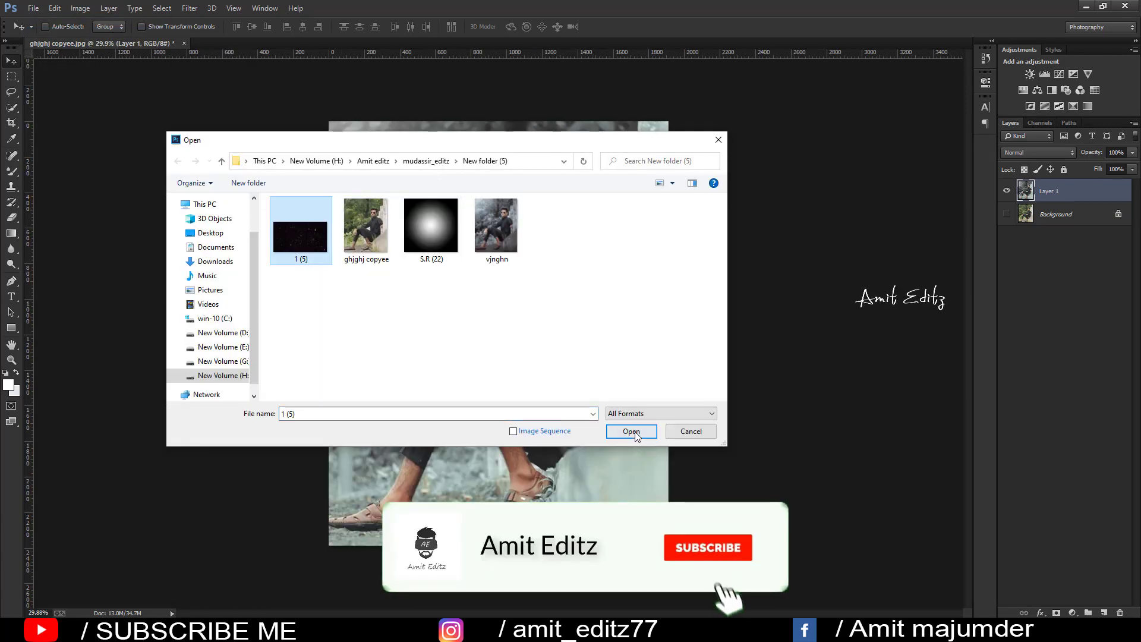
left_click(631, 431)
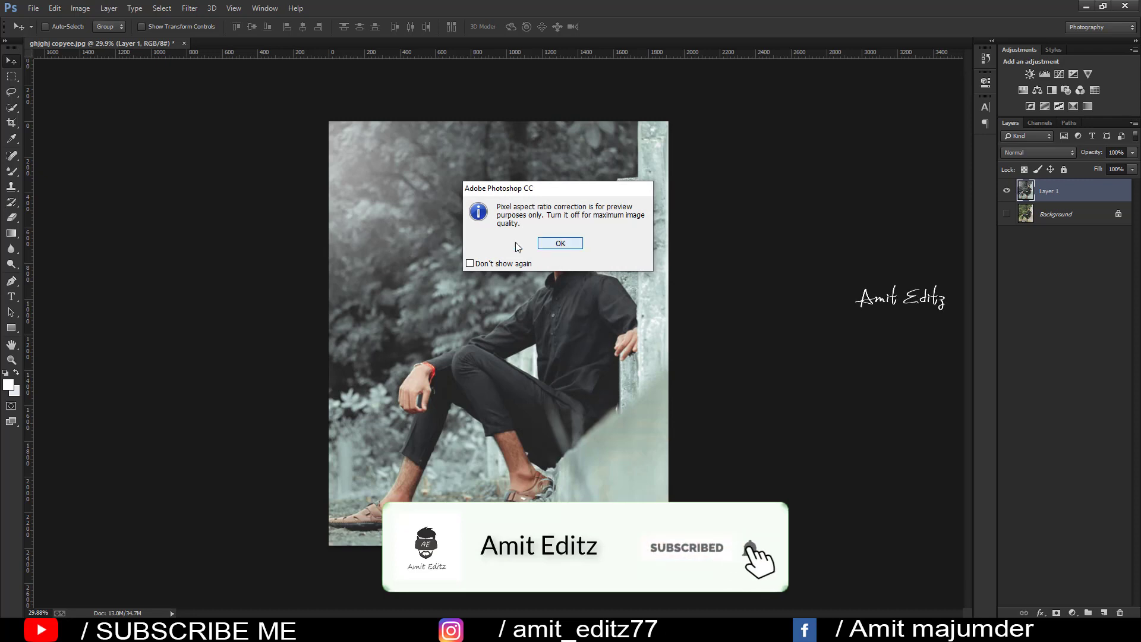
Place the 1 (5) snow image as a Screen-blended Layer 2, enlarged across the top of the photo.
left_click(552, 244)
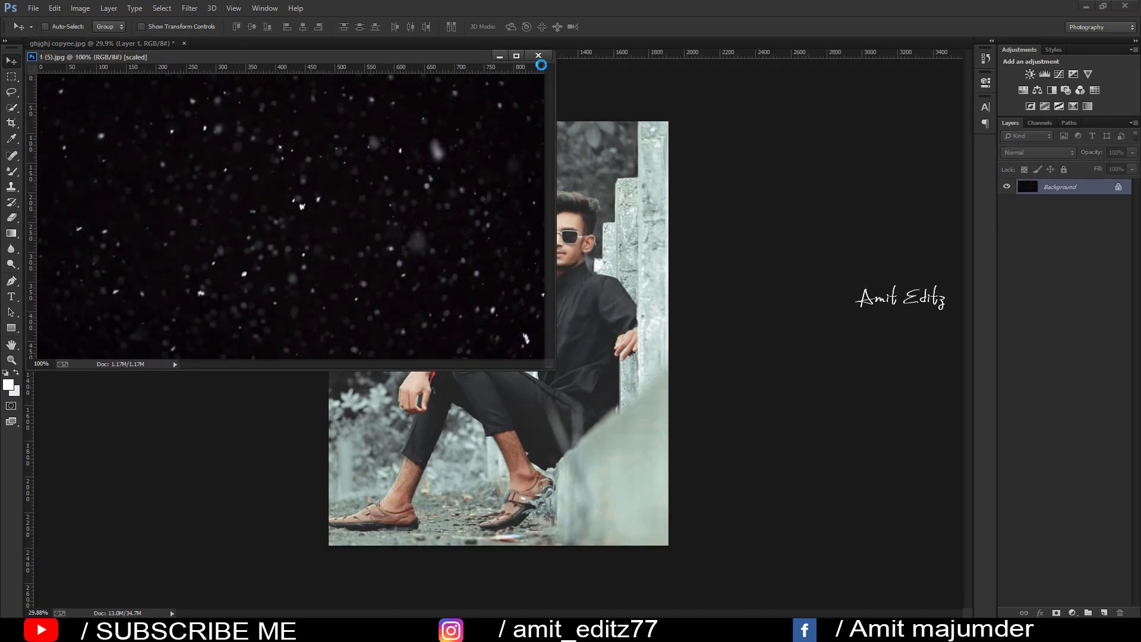
mouse_move(142, 156)
left_mouse_down()
mouse_move(618, 202)
mouse_move(455, 181)
left_mouse_up()
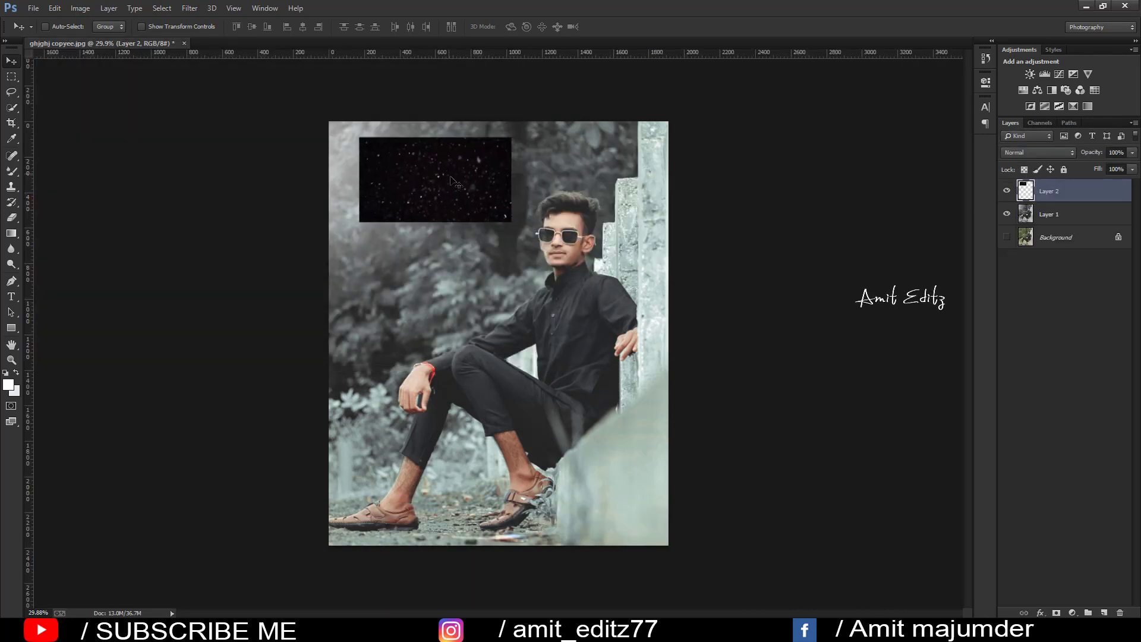
left_click(1059, 156)
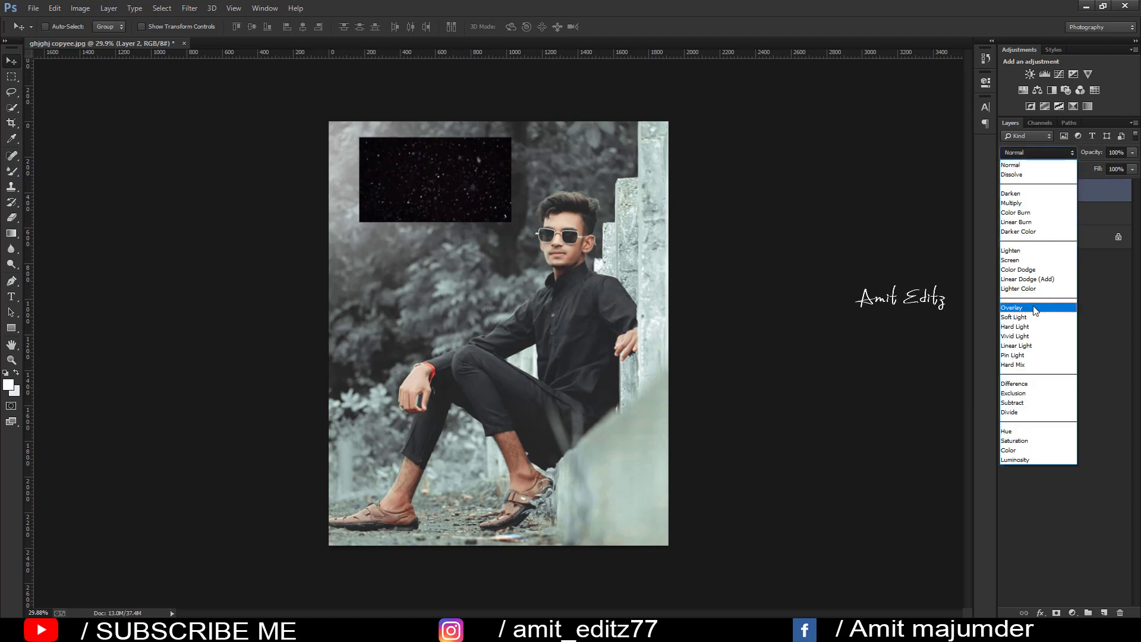
left_click(1028, 262)
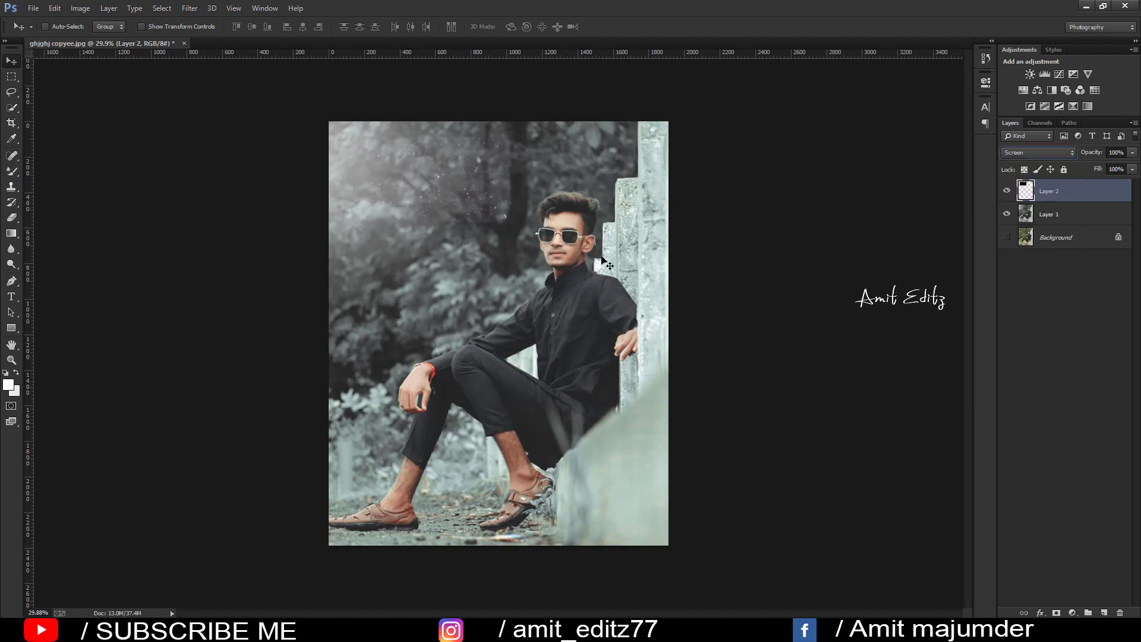
key("ctrl+t")
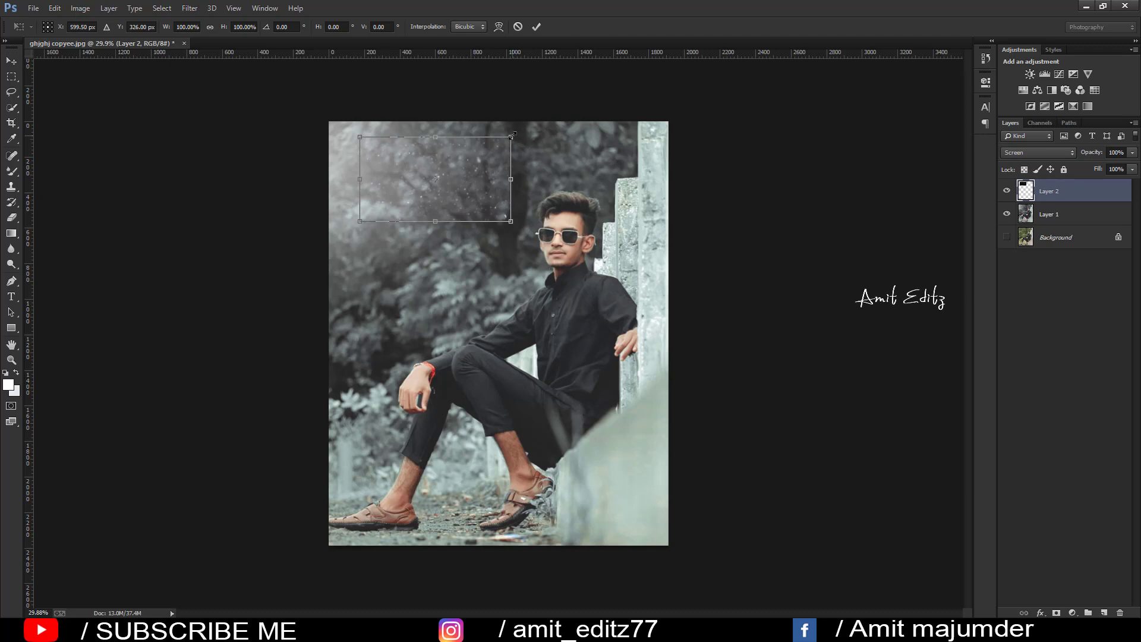
left_click_drag(511, 136, 624, 76)
mouse_move(554, 179)
left_mouse_down()
mouse_move(593, 198)
mouse_move(411, 186)
left_mouse_up()
key("Return")
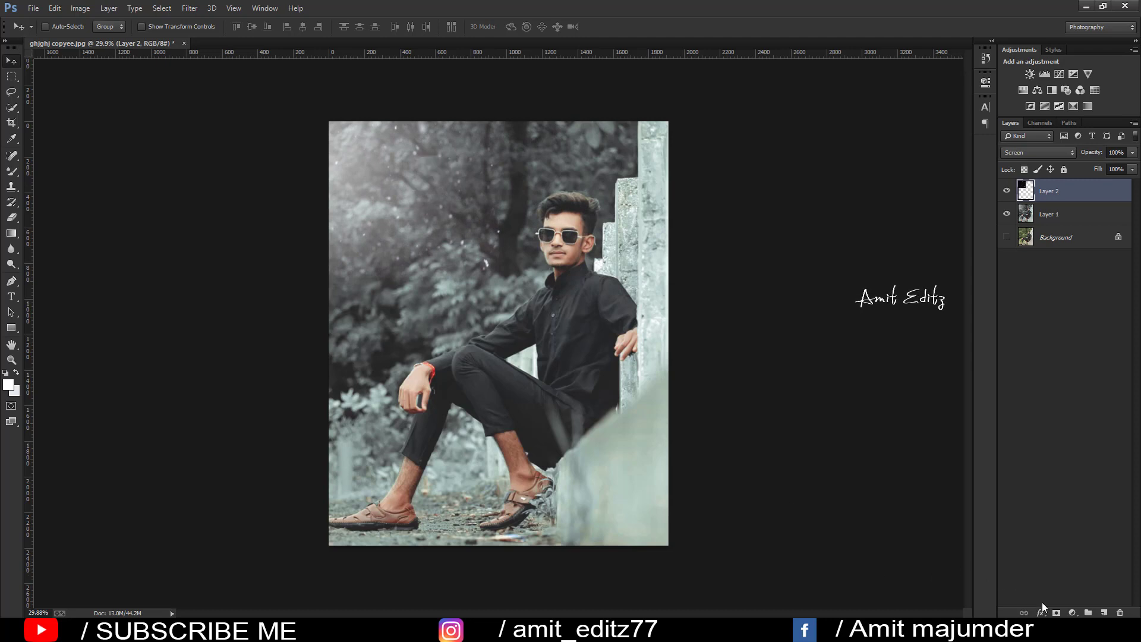
Add a layer mask to Layer 2 and brush away snow particles from parts of the photo.
left_click(1057, 613)
left_click(11, 171)
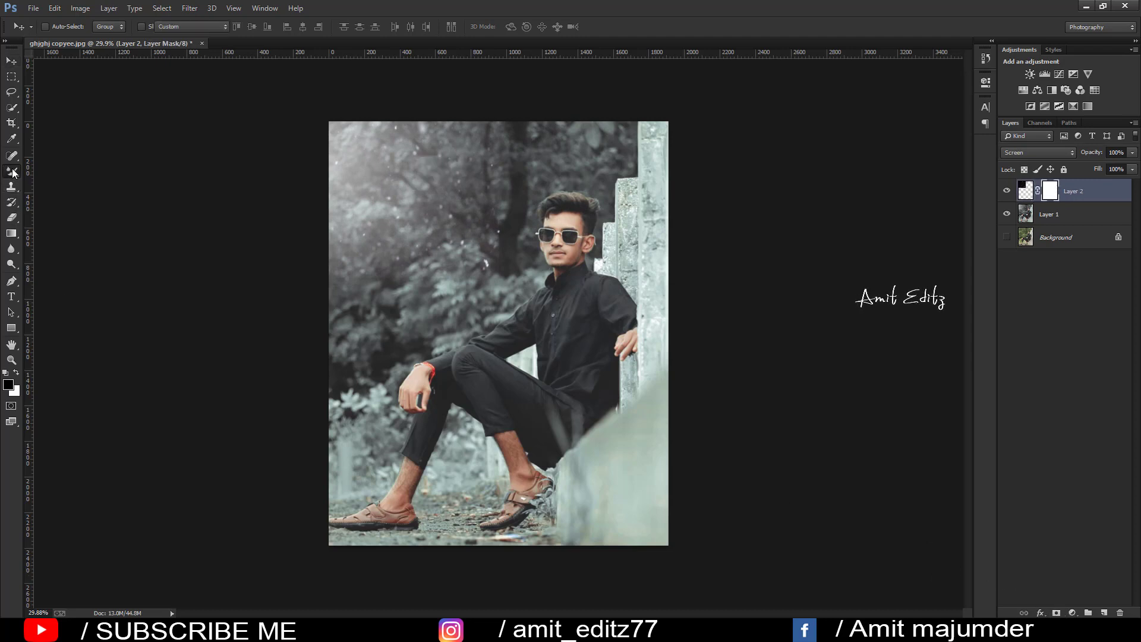
right_click(11, 171)
left_click(65, 171)
mouse_move(480, 261)
left_mouse_down()
mouse_move(356, 305)
mouse_move(480, 337)
mouse_move(471, 267)
mouse_move(440, 333)
mouse_move(344, 285)
mouse_move(469, 390)
left_mouse_up()
scroll(469, 388, "up", 1)
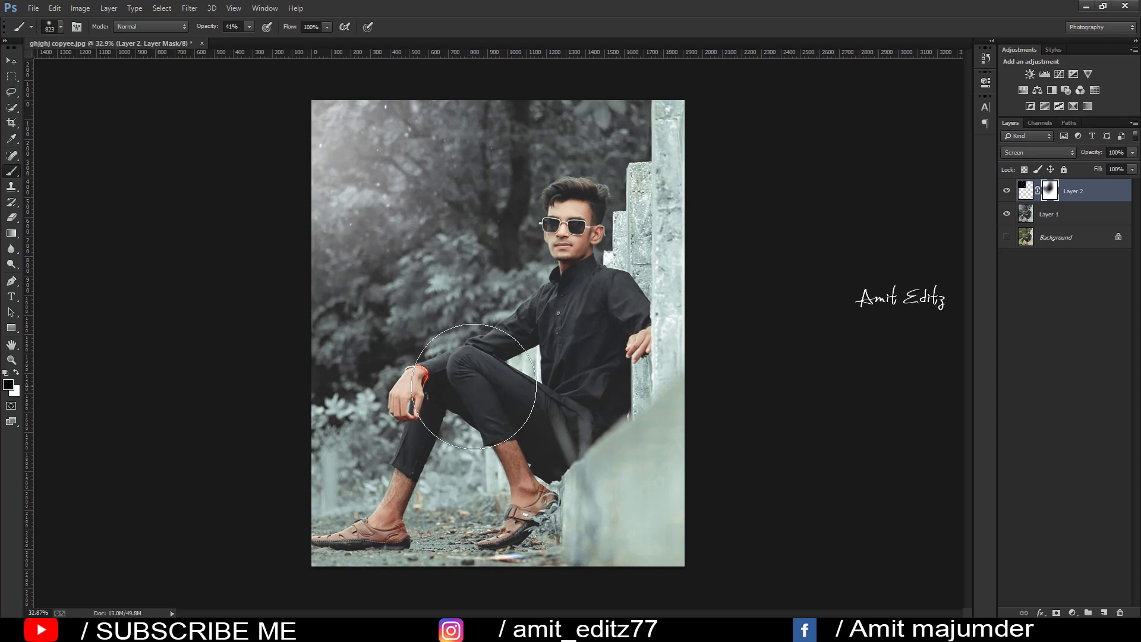
Enlarge the particle overlay to about 138% and nudge it into place.
left_click(11, 61)
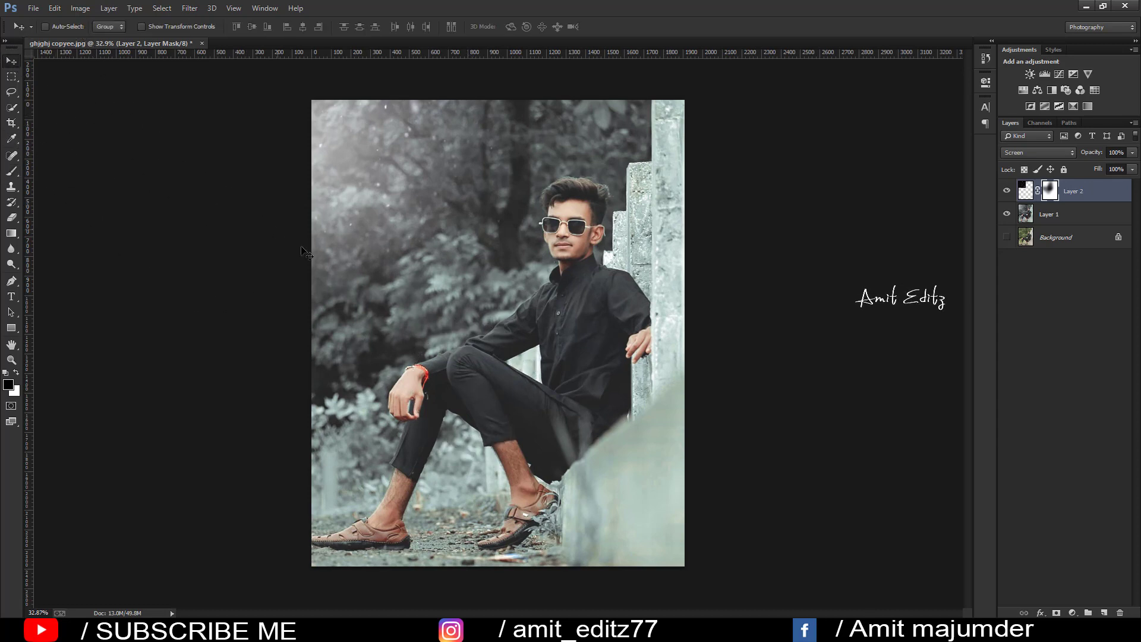
key("ctrl+t")
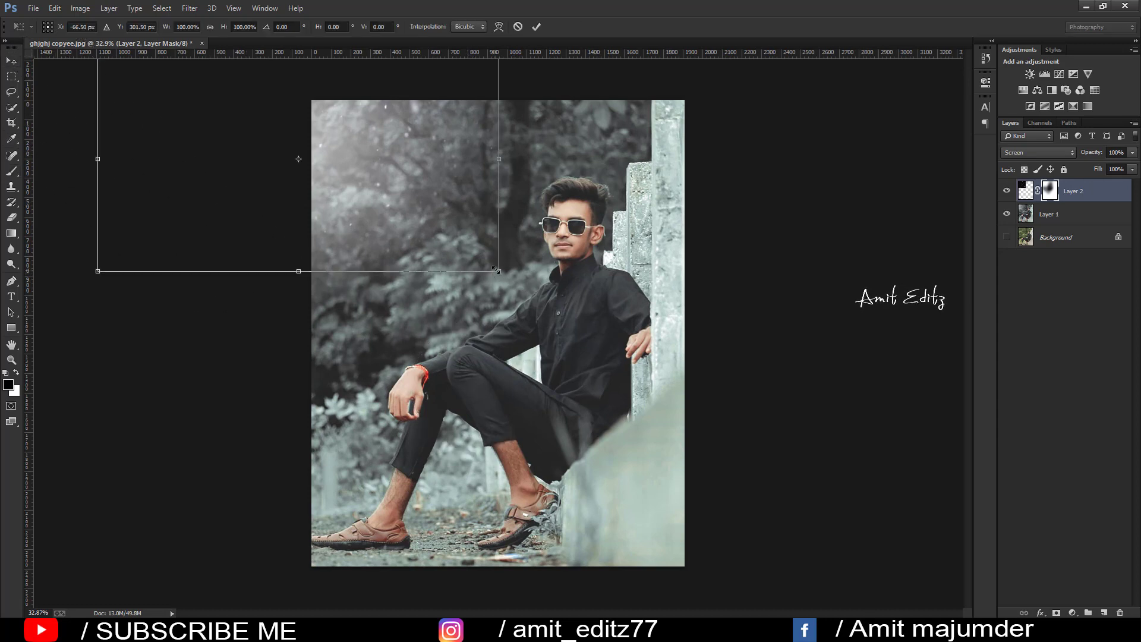
left_click_drag(498, 271, 576, 317)
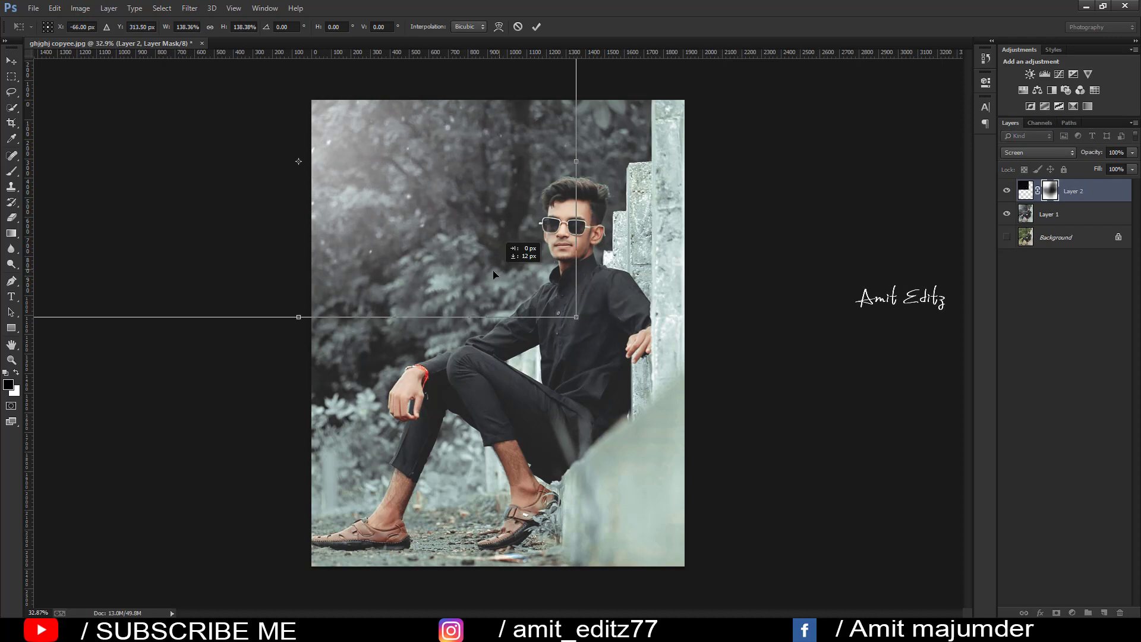
left_click_drag(493, 274, 481, 275)
key("Return")
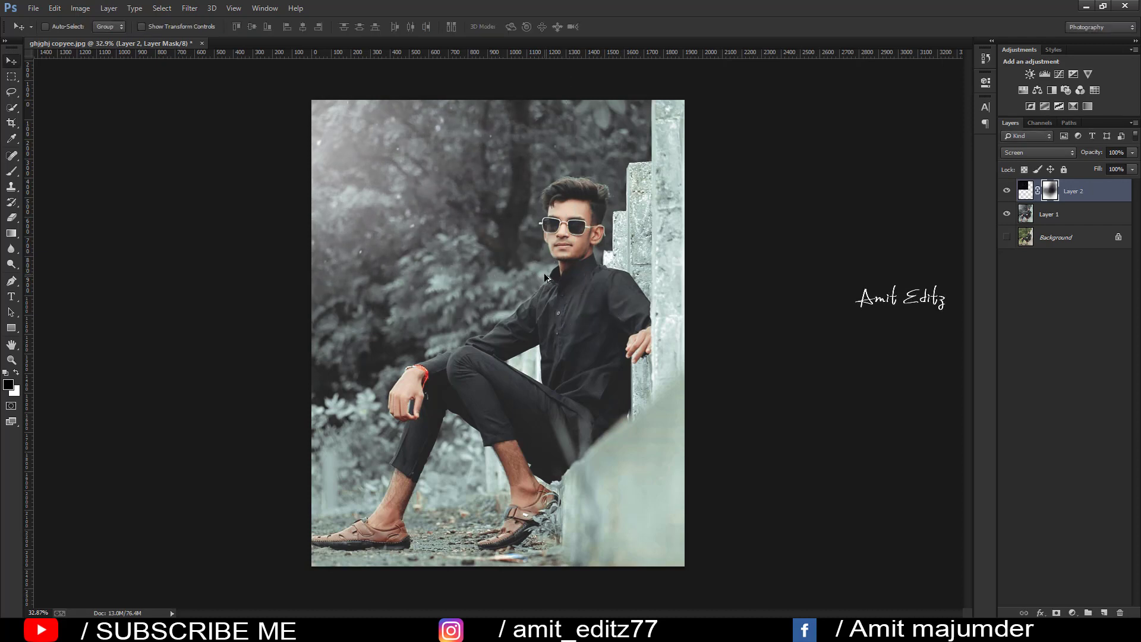
Merge Layer 1 and Layer 2 into one layer.
scroll(544, 278, "down", 3)
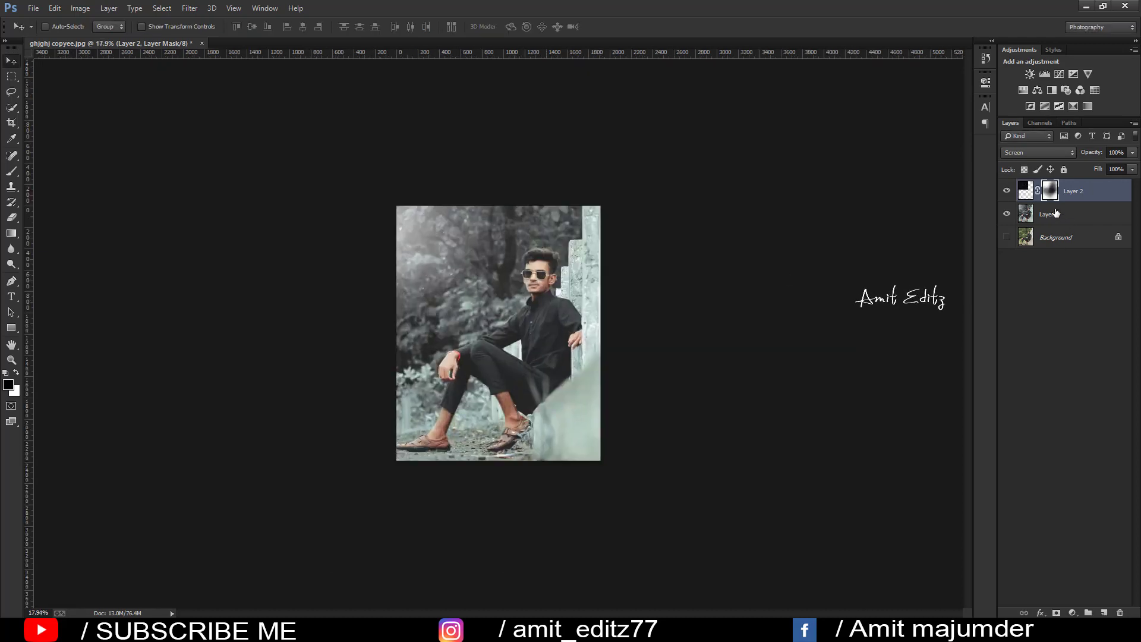
left_click(1052, 216, "ctrl")
right_click(1053, 216)
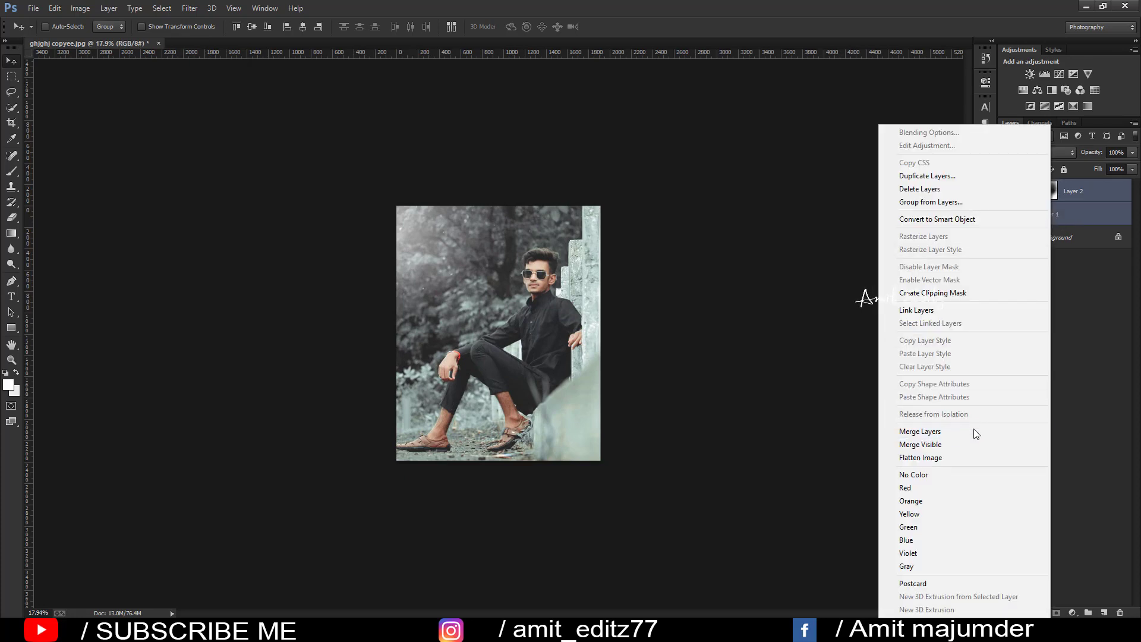
left_click(974, 431)
Crop the canvas to trim away the excess area.
scroll(777, 366, "up", 2)
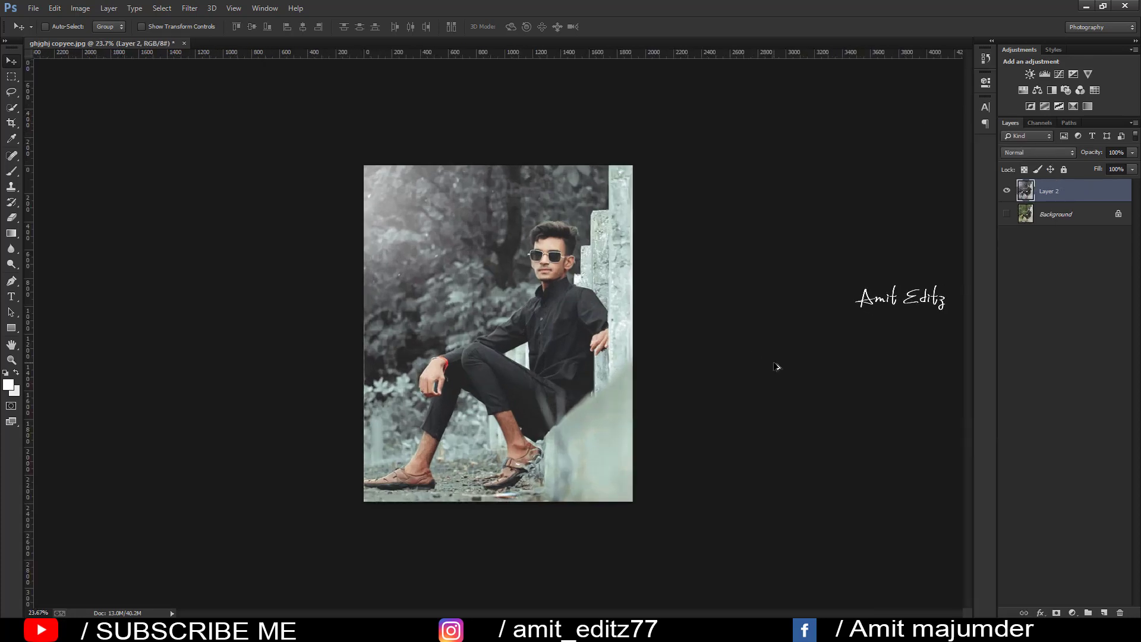
left_click(11, 122)
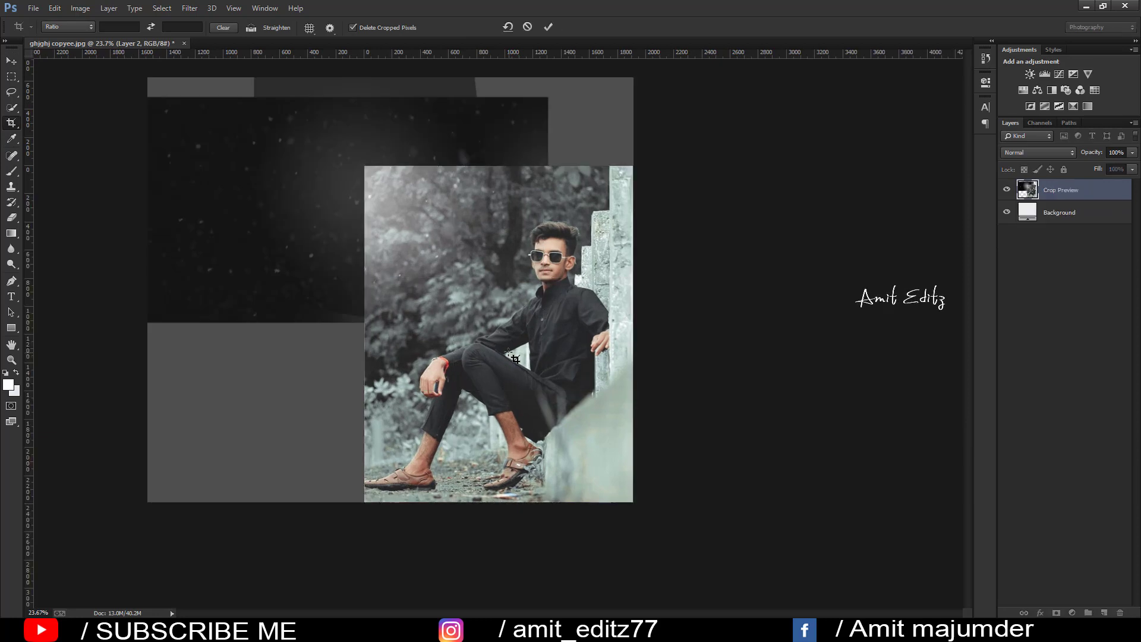
key("Return")
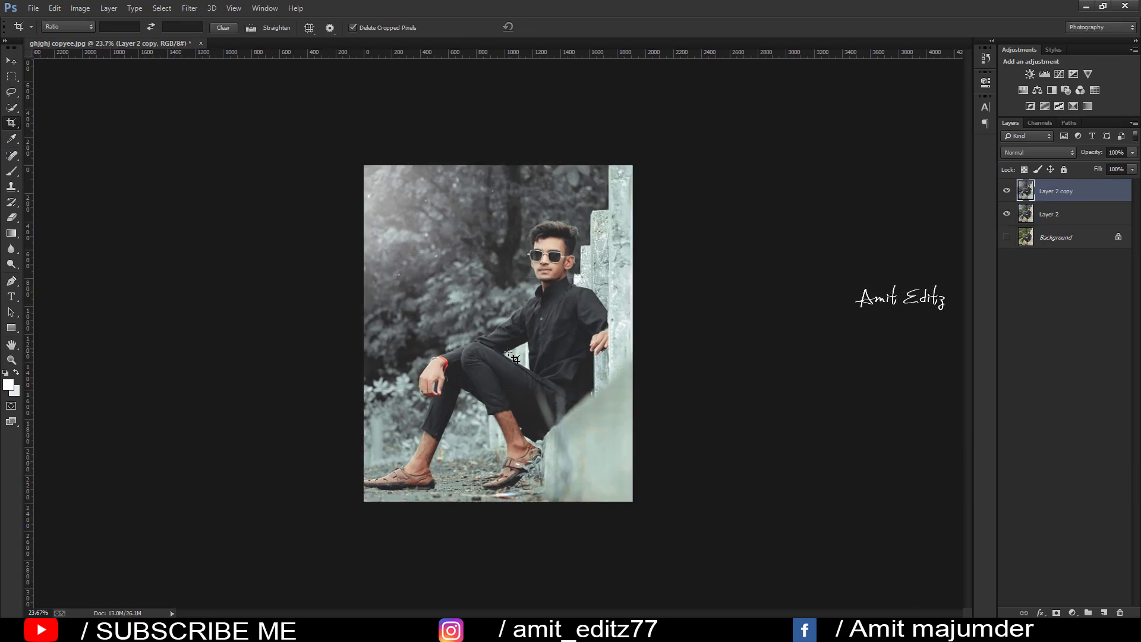
Apply a Camera Raw grade with Whites -100, Shadows +32 and a -10 post-crop vignette.
left_click(190, 8)
left_click(214, 77)
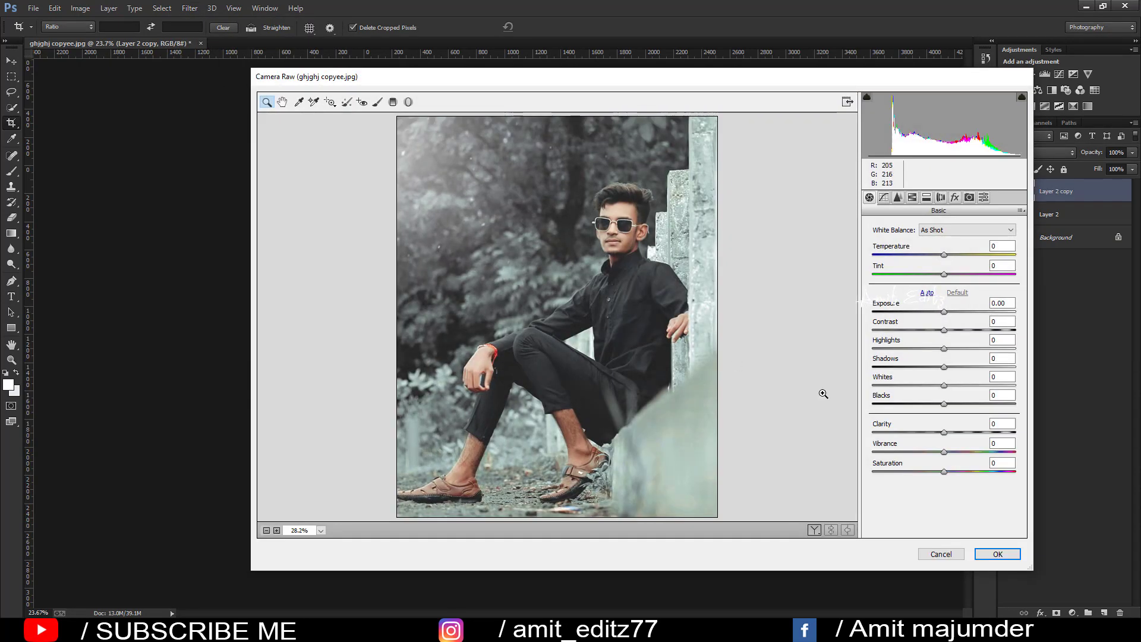
left_click_drag(970, 385, 875, 385)
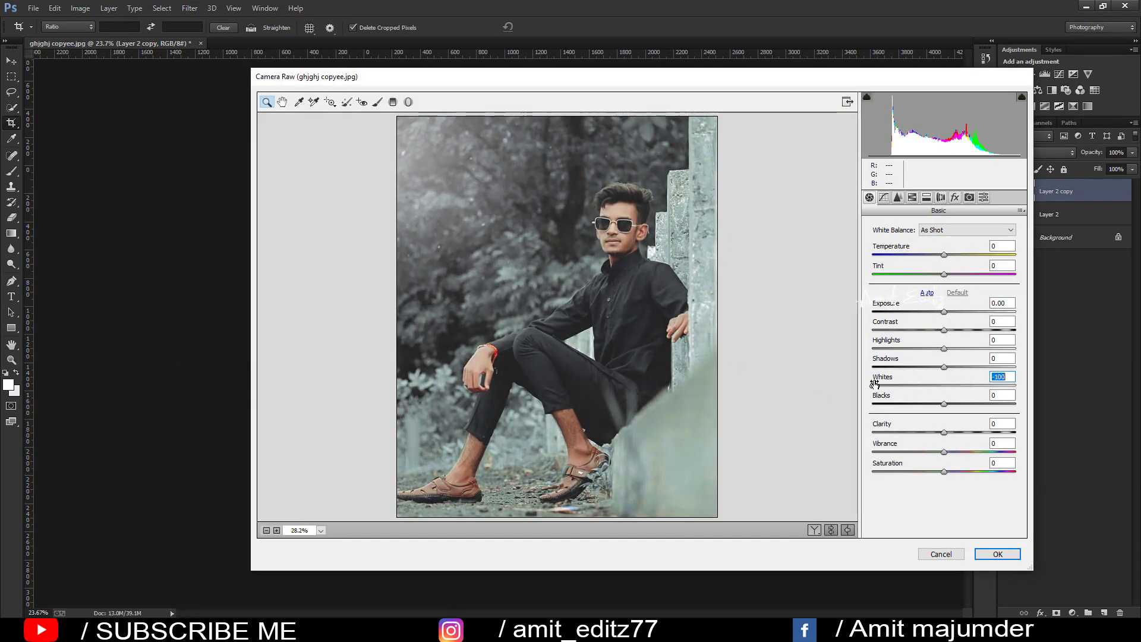
mouse_move(945, 367)
left_mouse_down()
mouse_move(971, 366)
mouse_move(953, 365)
mouse_move(964, 369)
mouse_move(962, 402)
mouse_move(920, 404)
left_mouse_up()
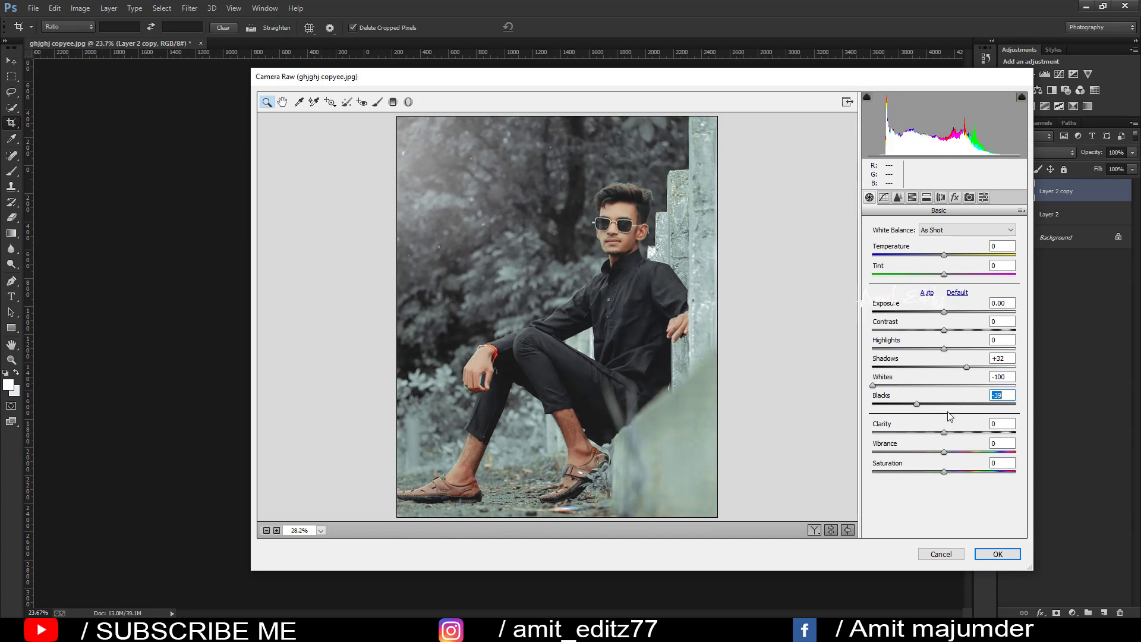
left_click(955, 197)
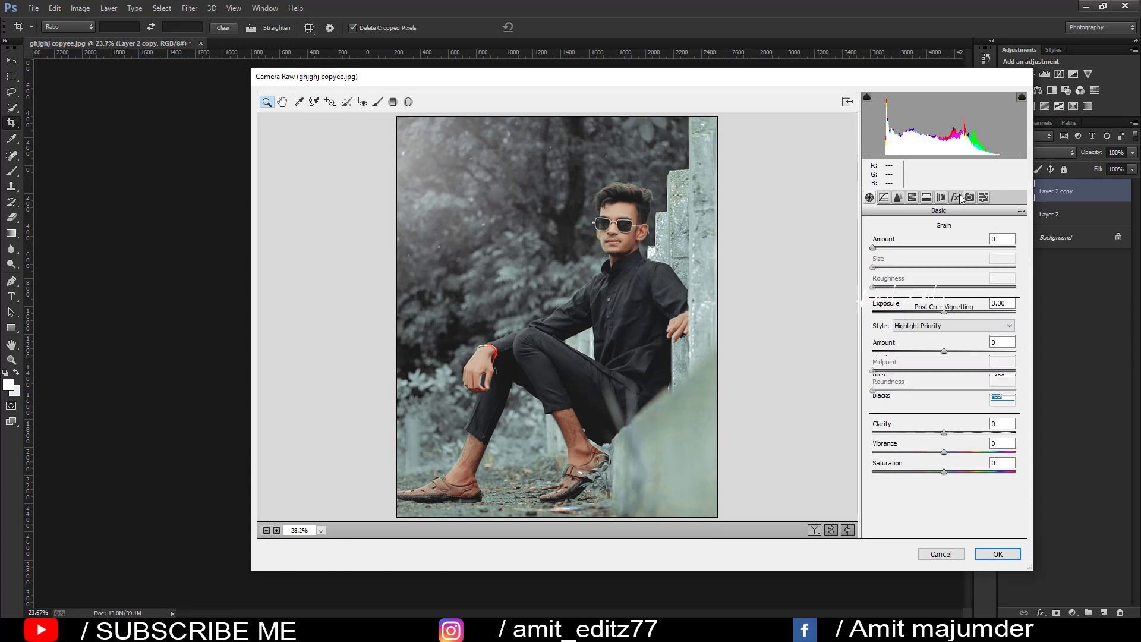
left_click_drag(944, 350, 941, 370)
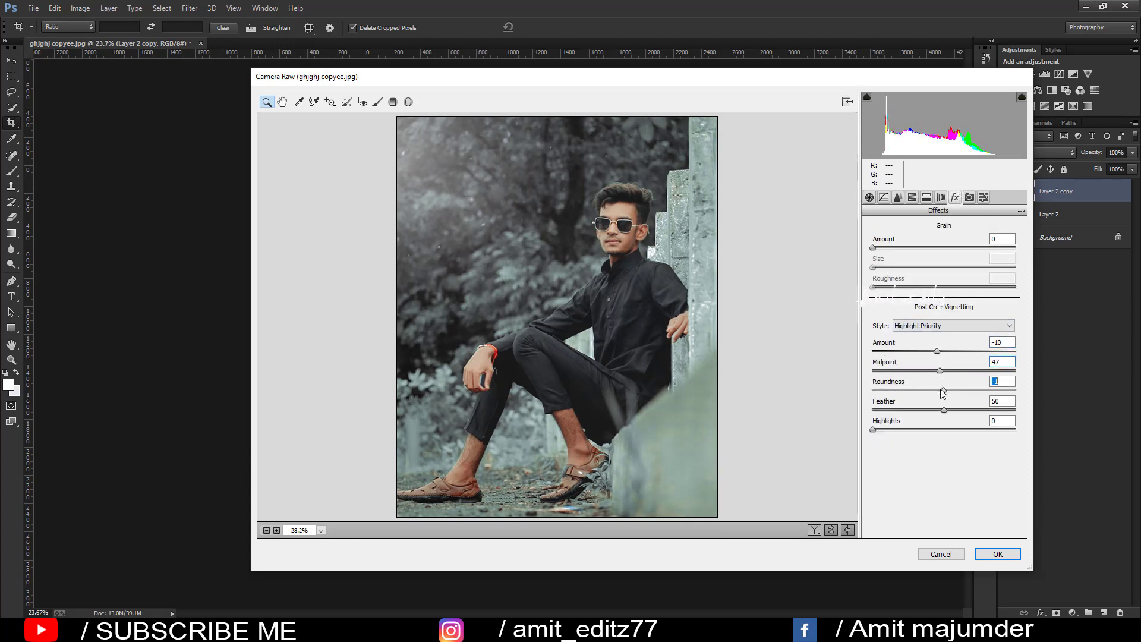
left_click(989, 553)
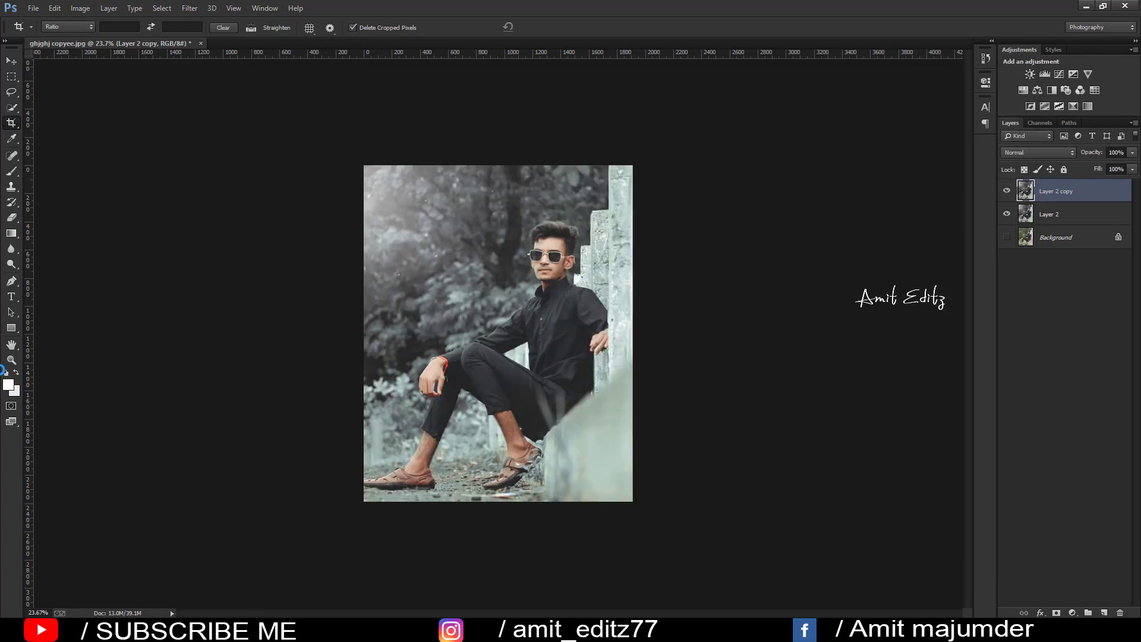
Darken the photo's bottom edge with a gradient and merge the visible layers into one.
left_click(12, 233)
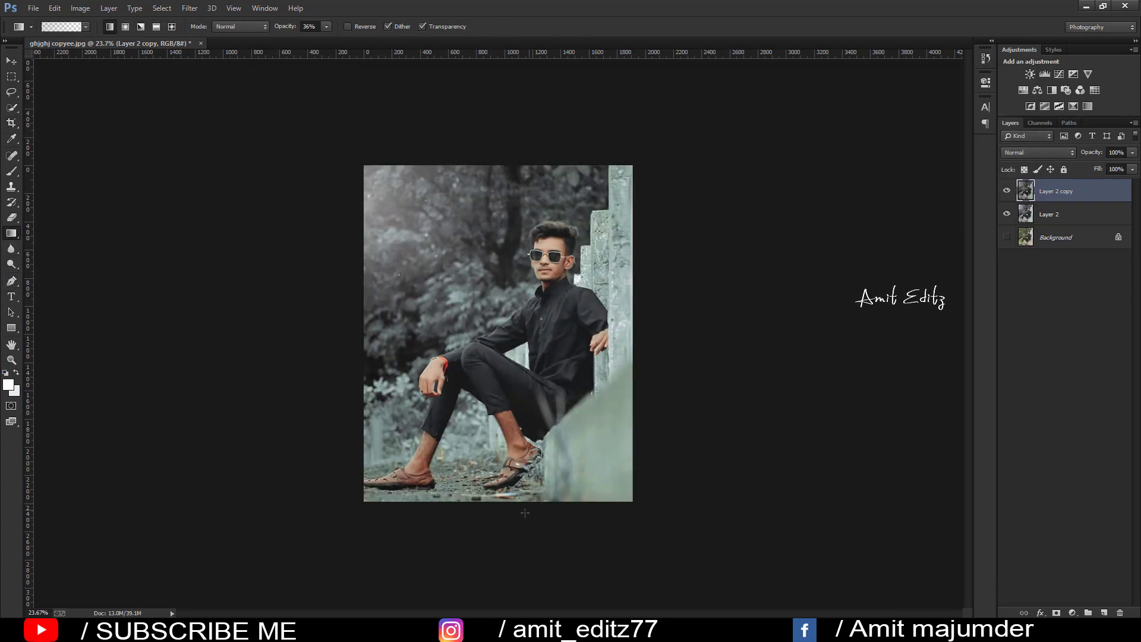
left_click_drag(532, 501, 587, 486)
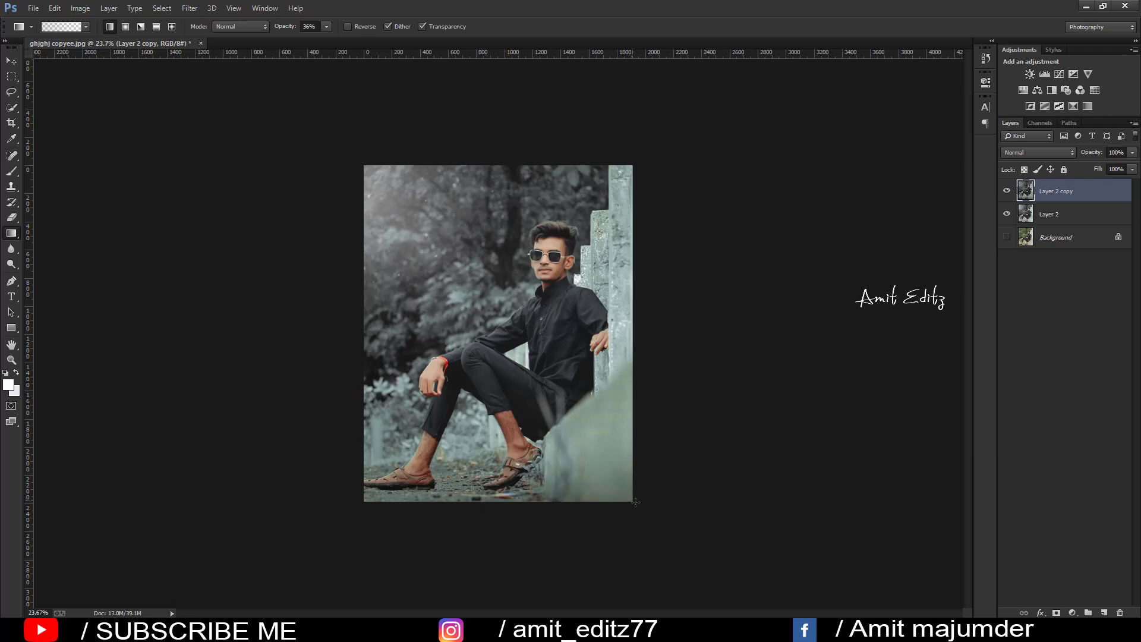
left_click_drag(657, 520, 656, 520)
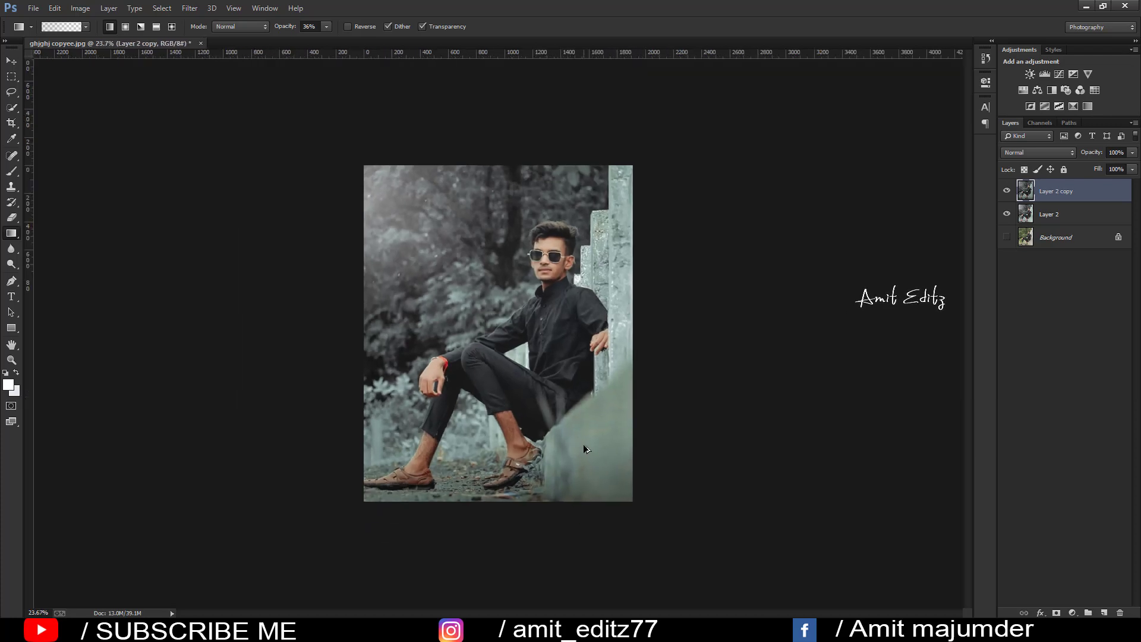
right_click(1052, 213)
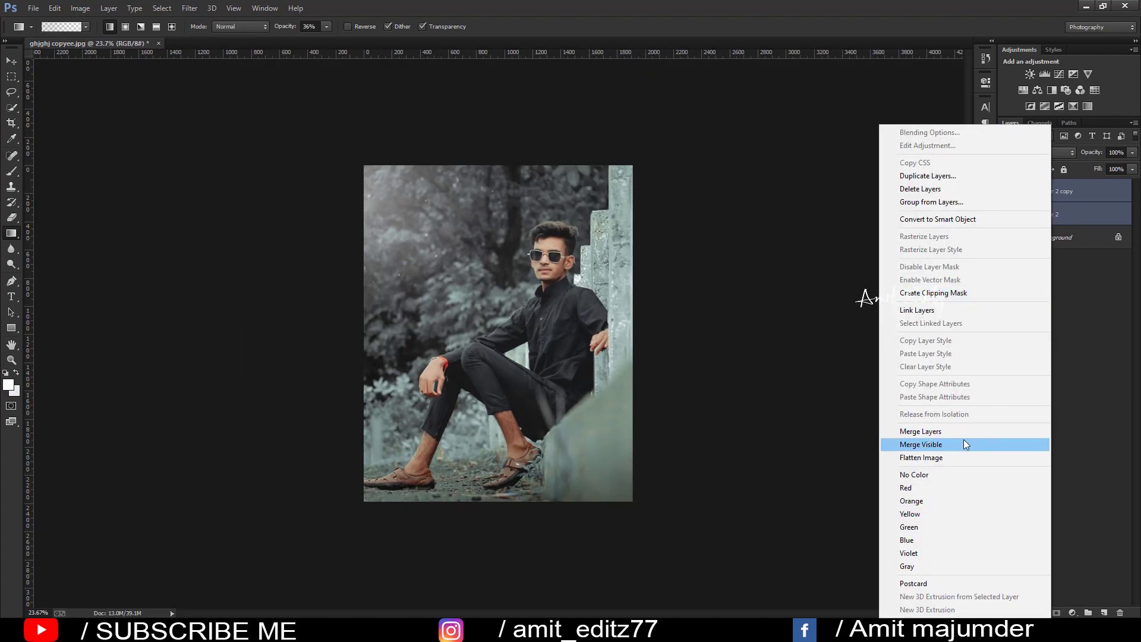
left_click(965, 425)
scroll(576, 272, "up", 2)
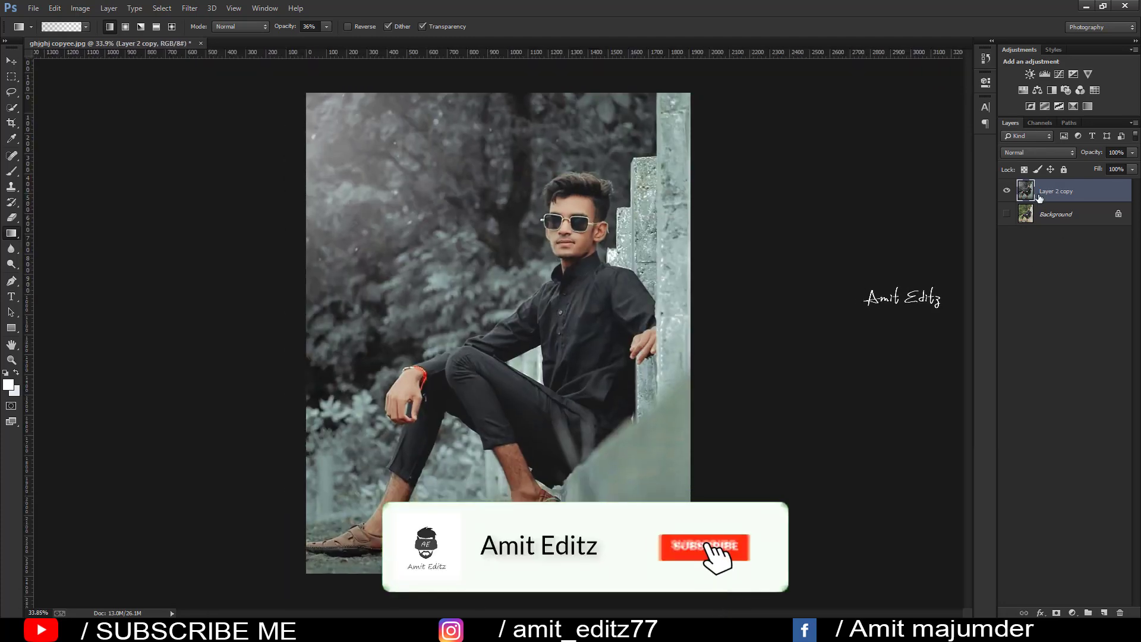
Compare the grade against the original photo and select a soft 823 px brush.
left_click(1007, 213)
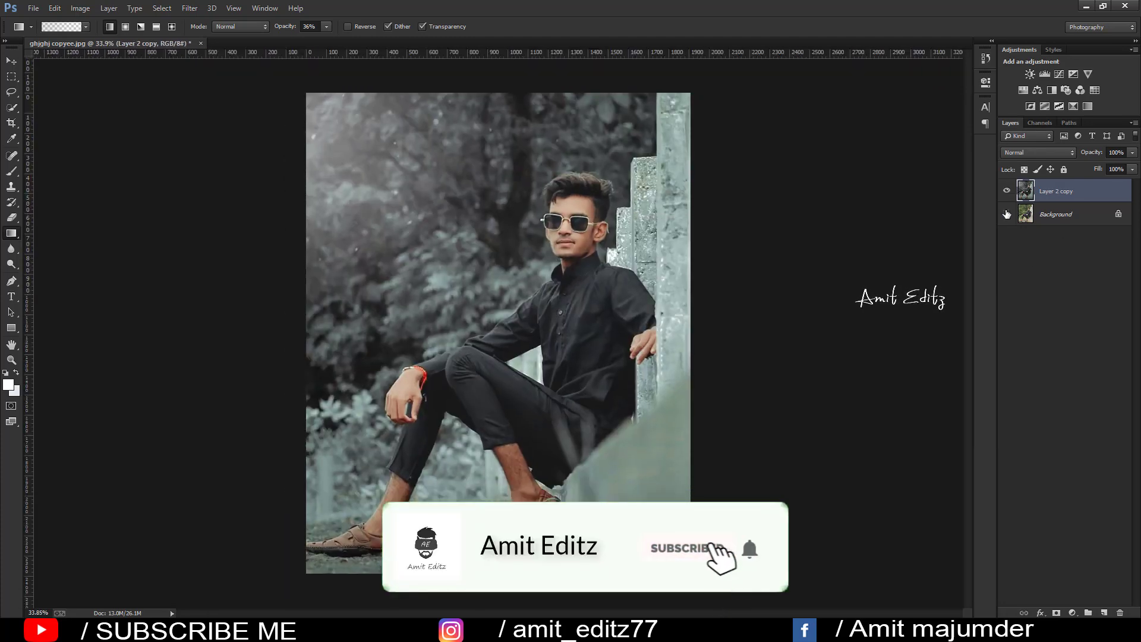
left_click(1007, 190)
left_click(1007, 191)
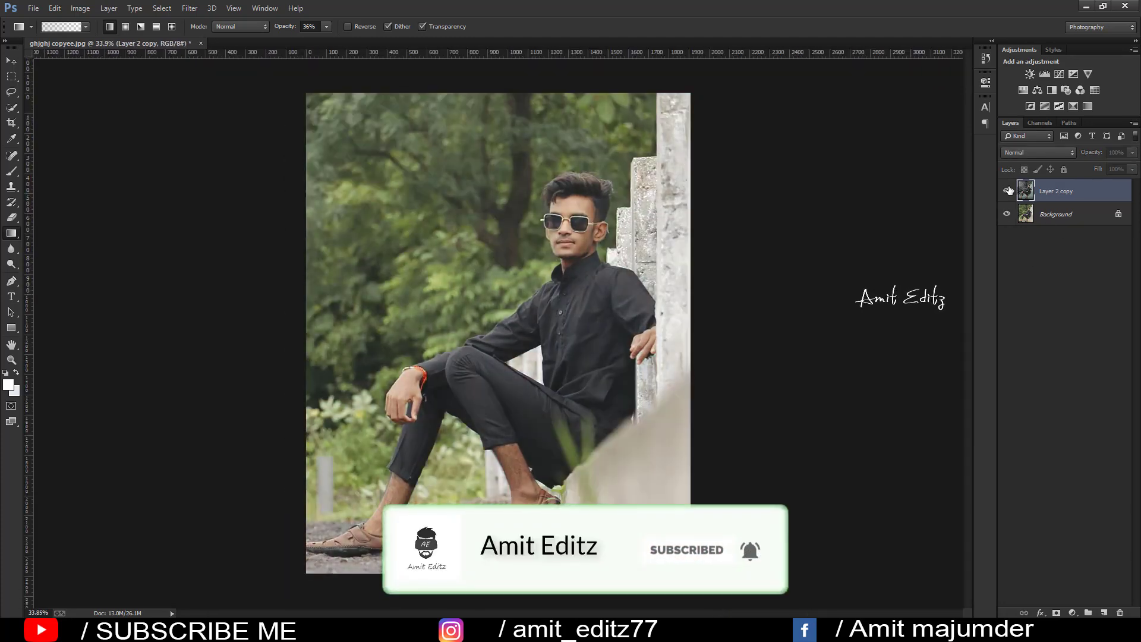
left_click(1008, 190)
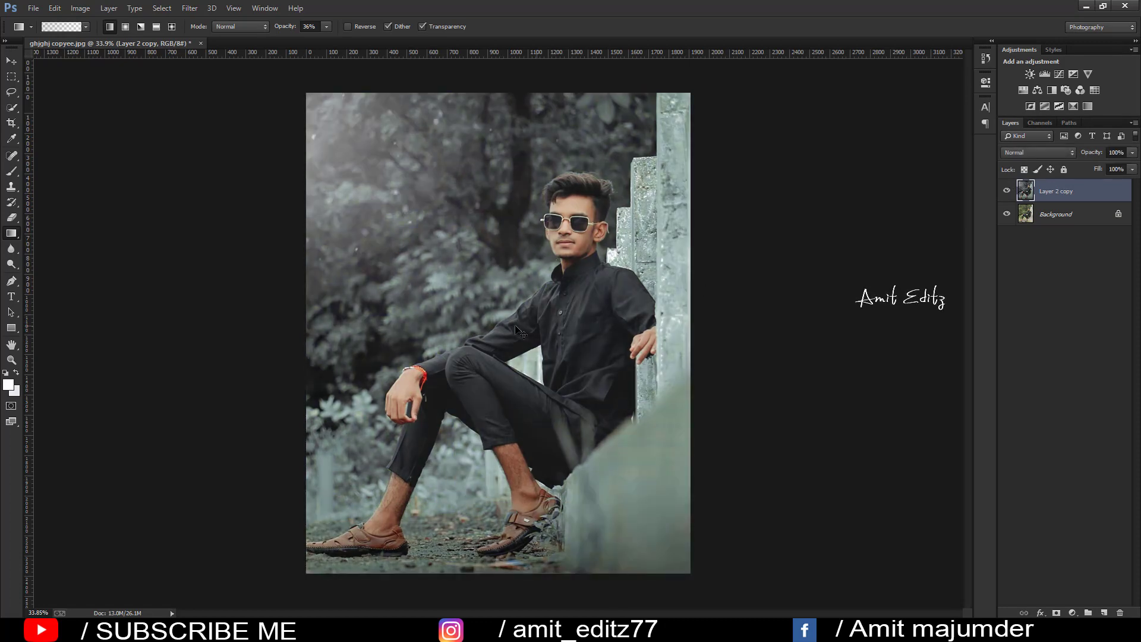
scroll(517, 330, "up", 2)
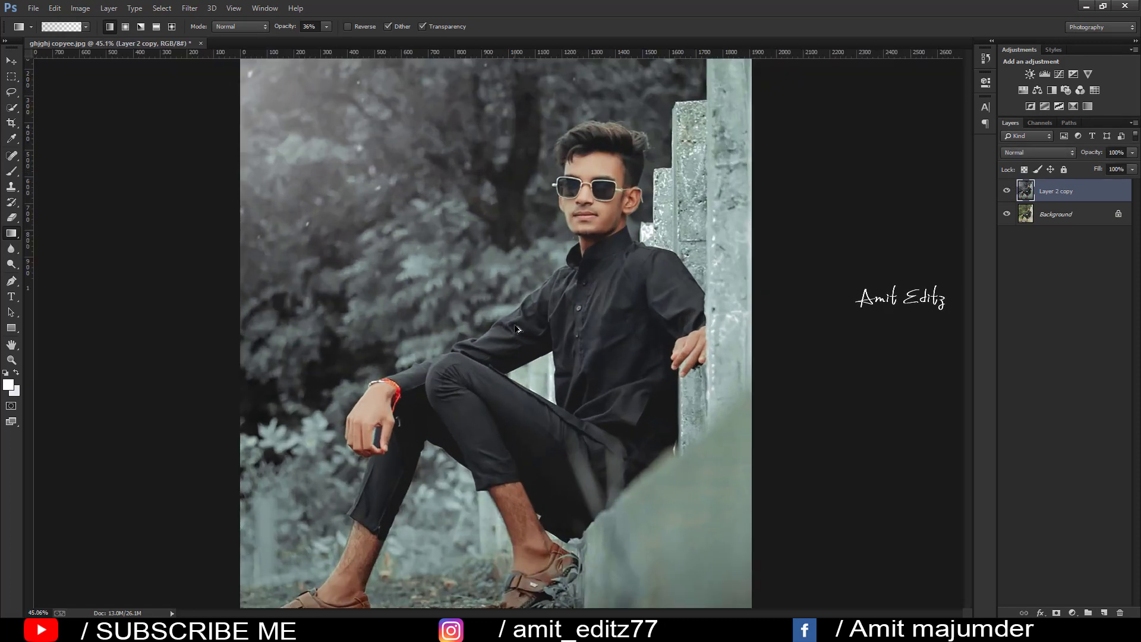
scroll(517, 330, "down", 1)
left_click(1006, 191)
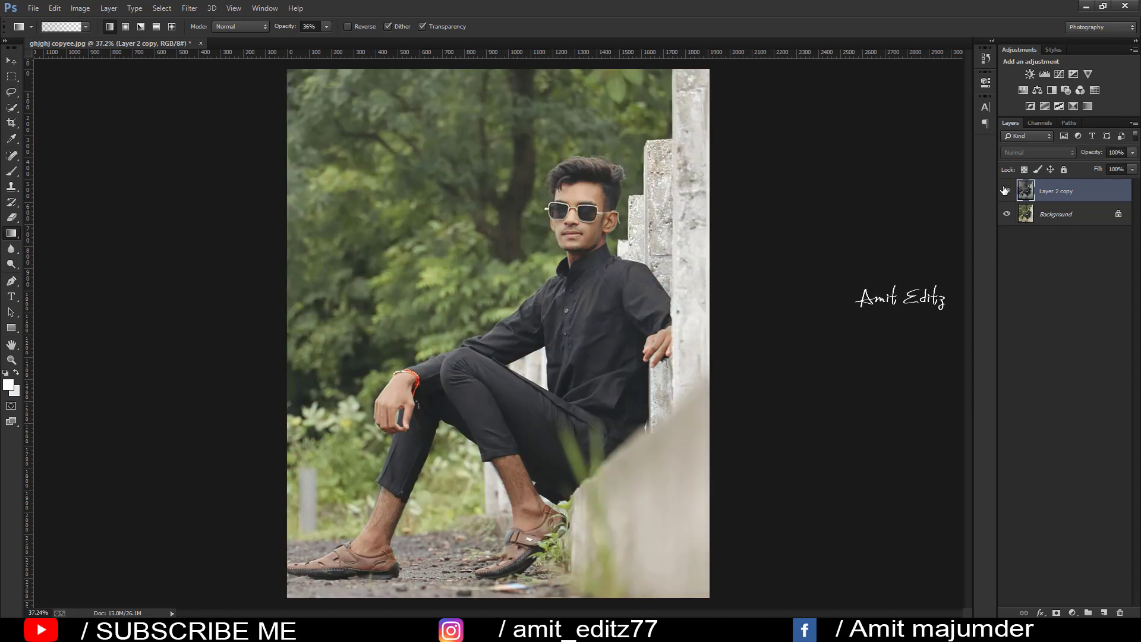
left_click(1006, 191)
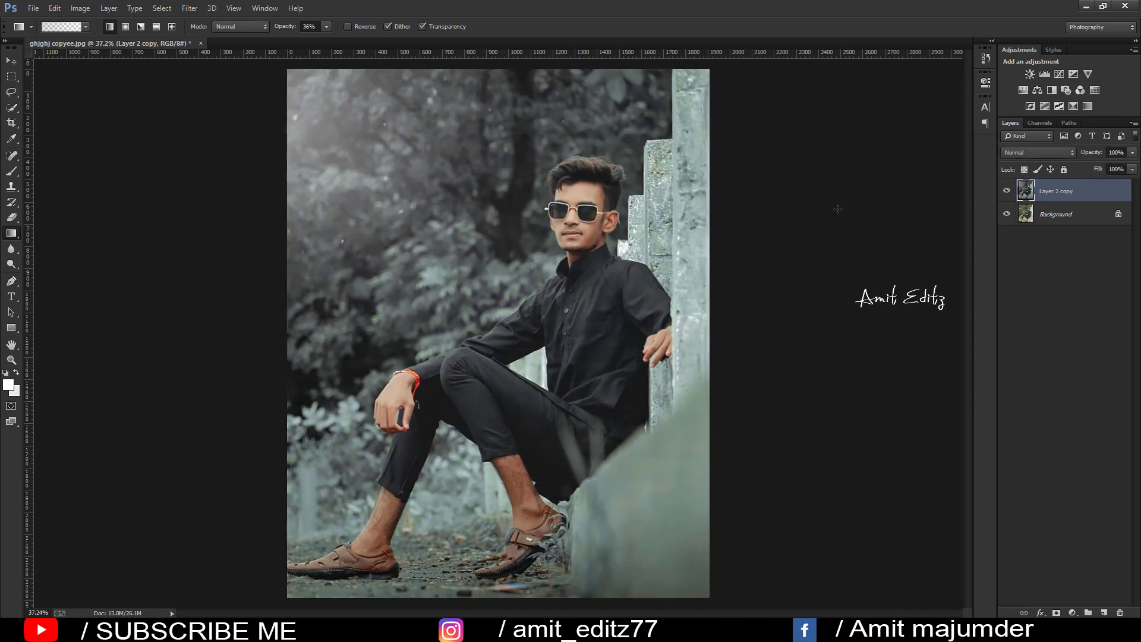
left_click(11, 172)
right_click(416, 299)
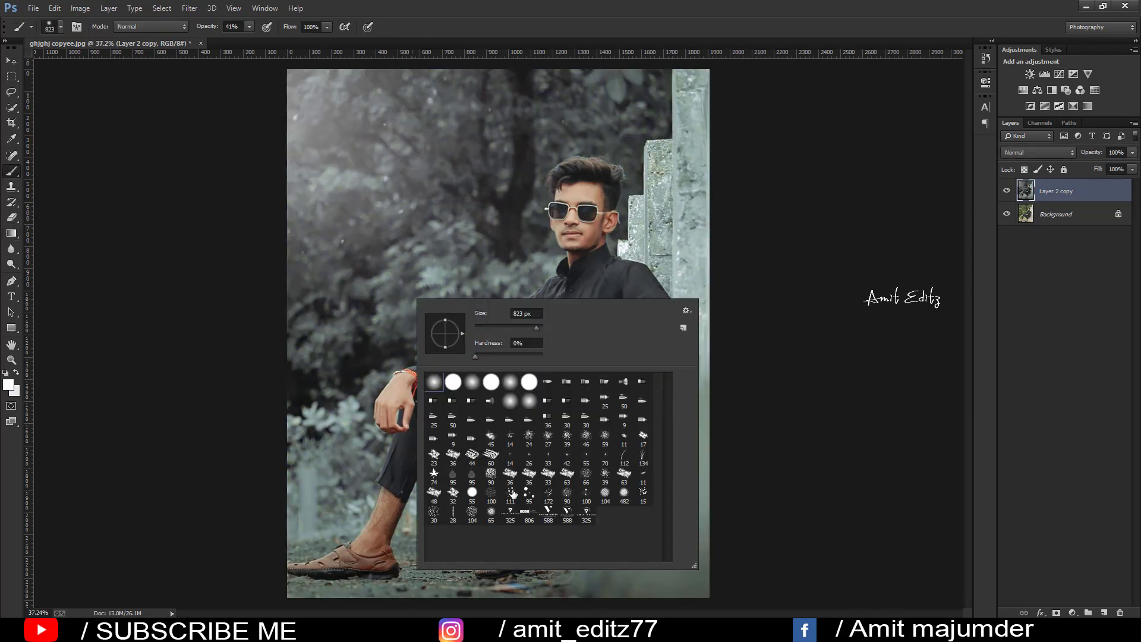
Stamp the 142 px V logo brush once on the photo's left, then return to the soft round brush.
double_click(548, 513)
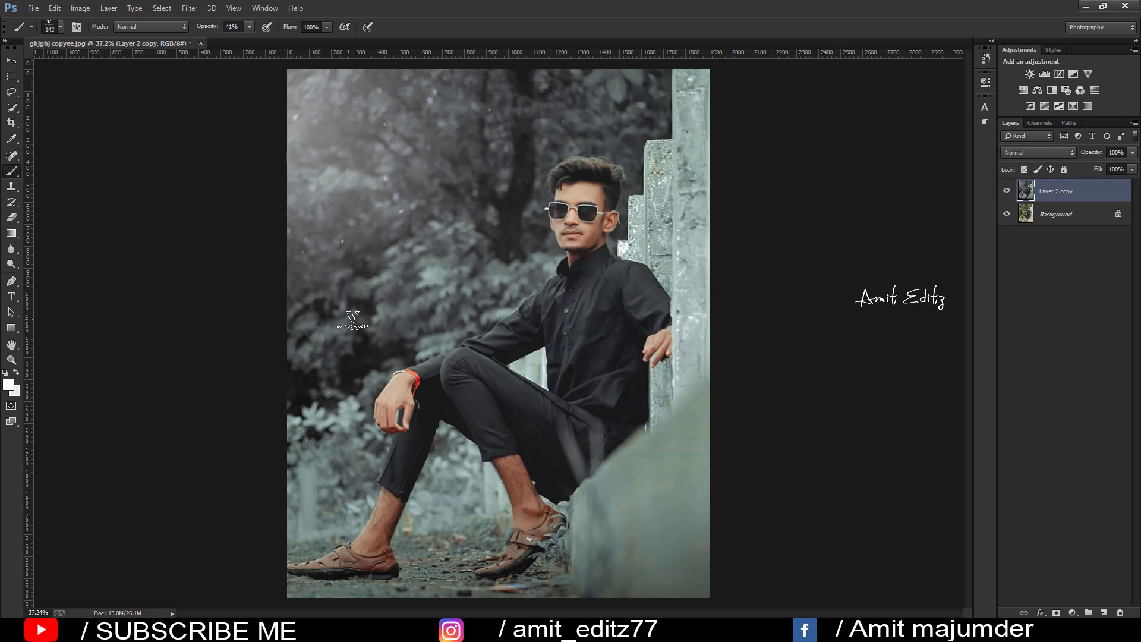
left_click(356, 326)
right_click(445, 370)
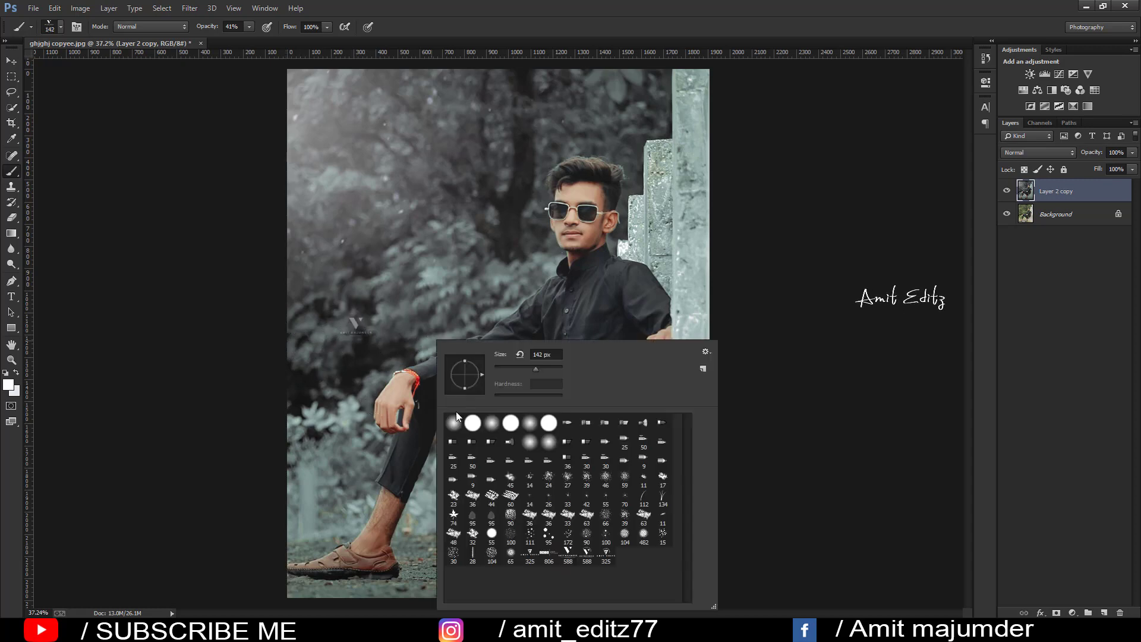
left_click(454, 423)
Toggle the edited layer's visibility to compare it with the original.
left_click(11, 61)
scroll(984, 279, "down", 2)
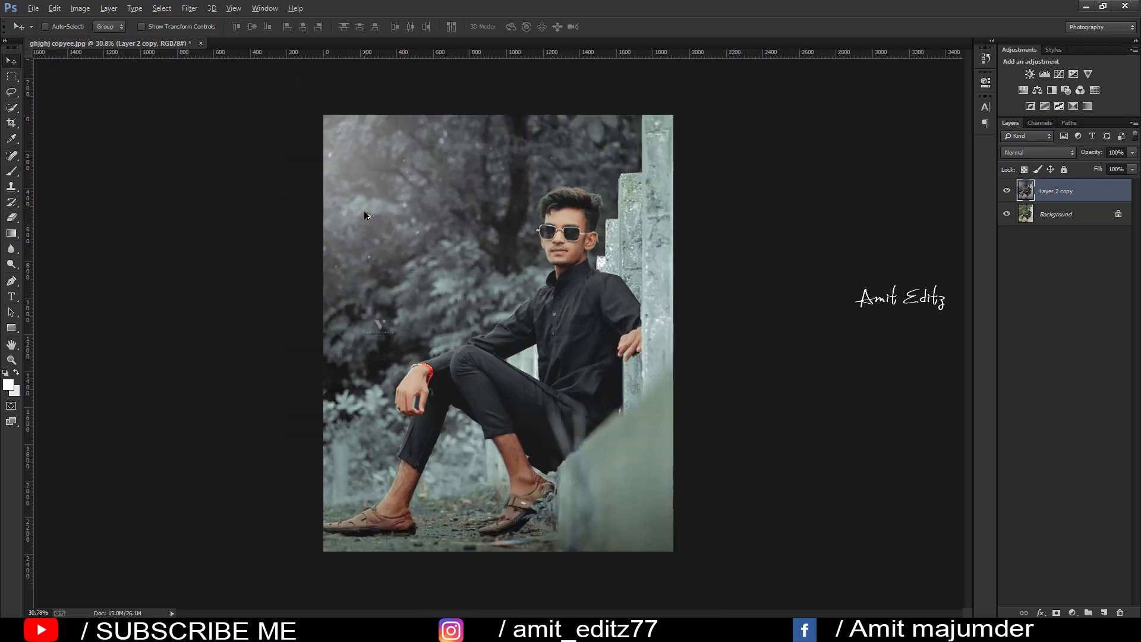
left_click(1008, 192)
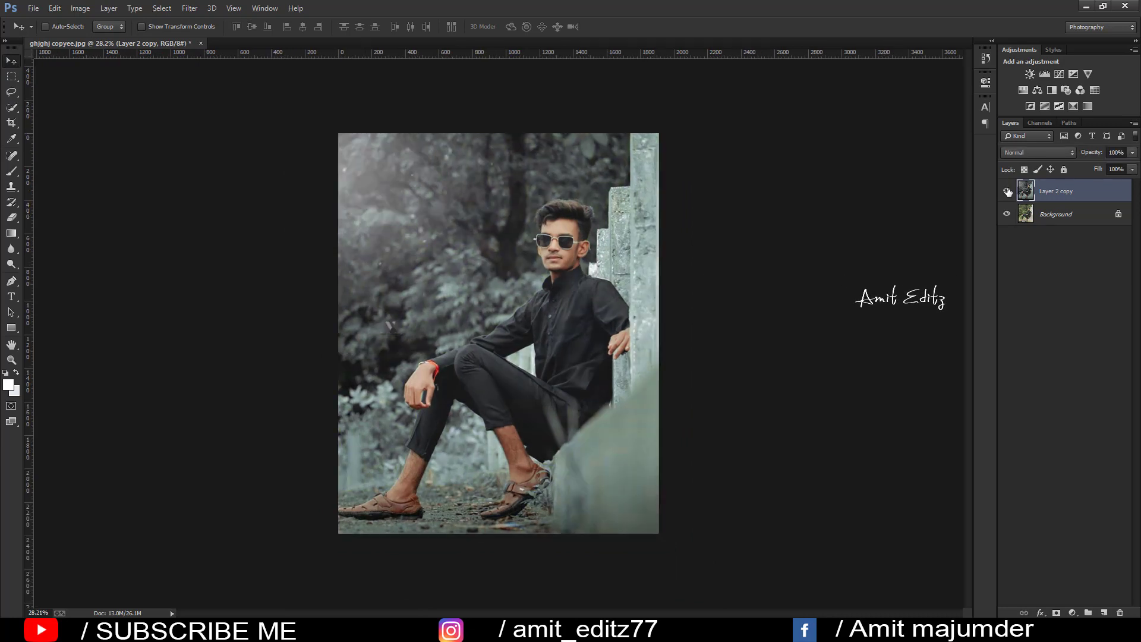
left_click(1008, 191)
left_click(1008, 191)
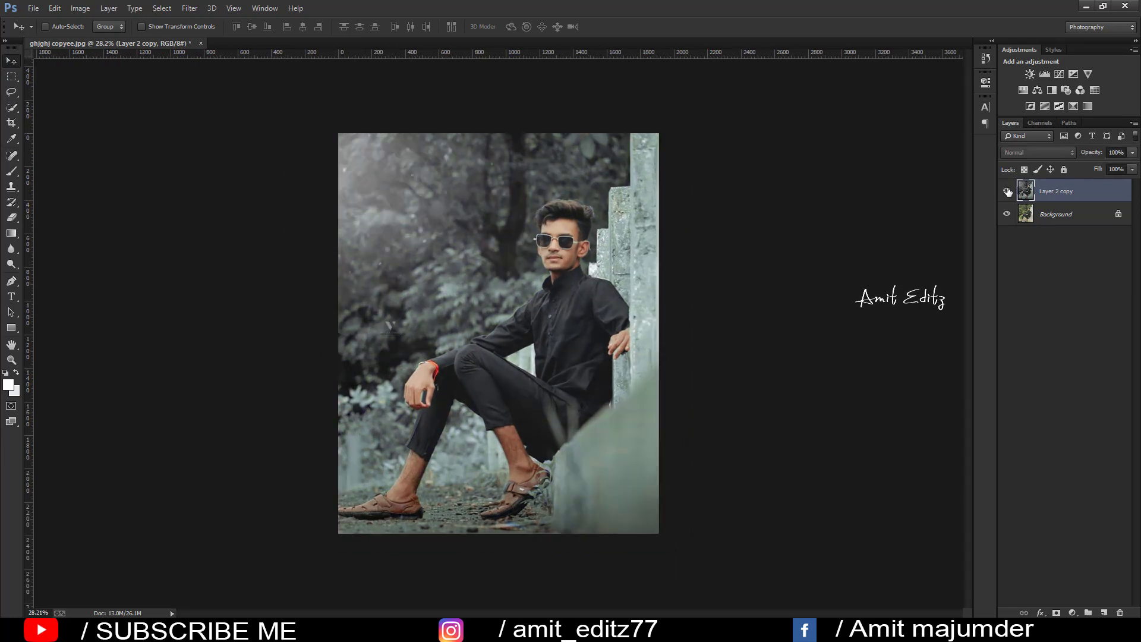